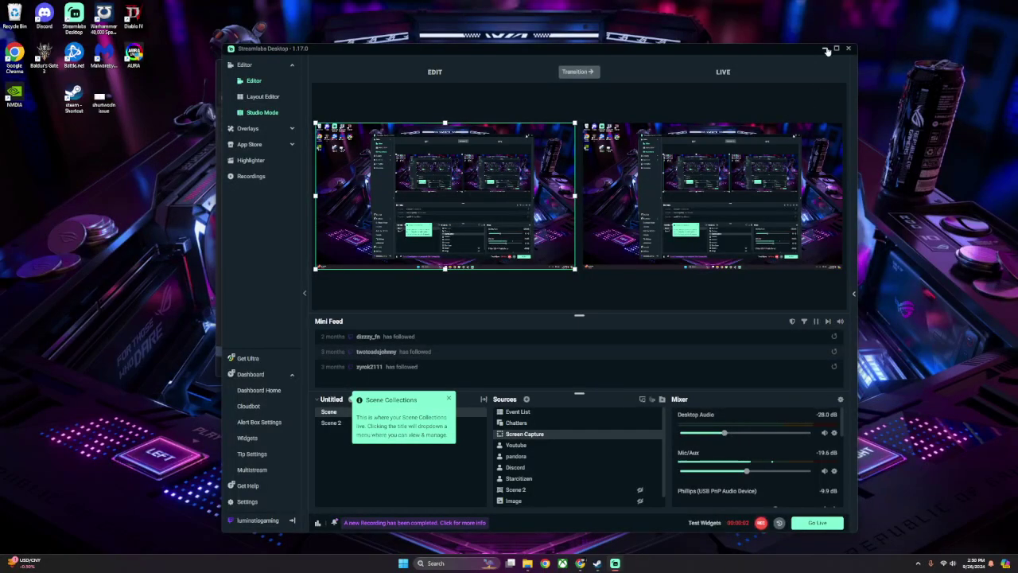
Minimize Streamlabs and open the Space Marine 2 library entry's Manage options in Steam.
click(826, 51)
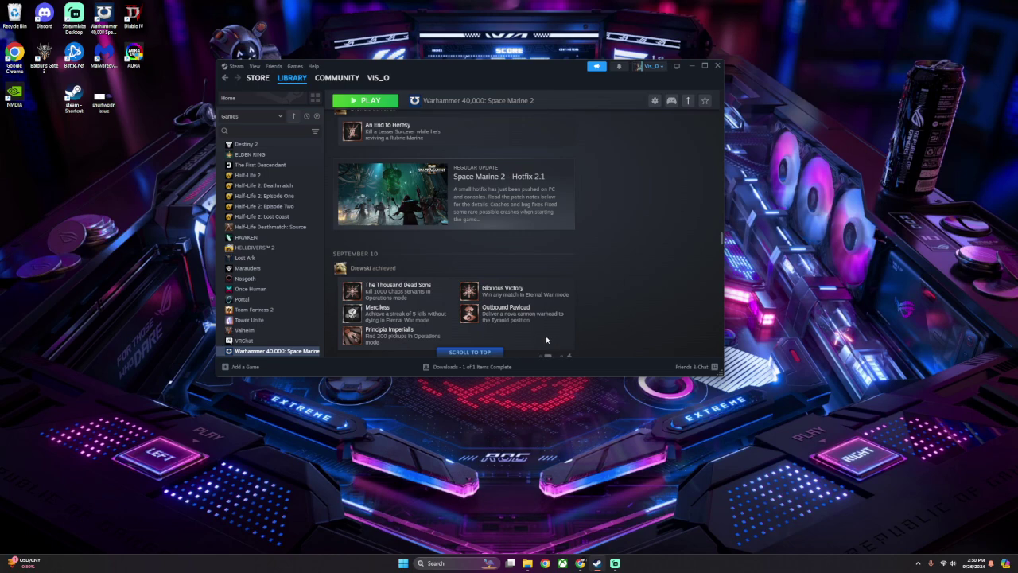
right_click(306, 353)
mouse_move(342, 335)
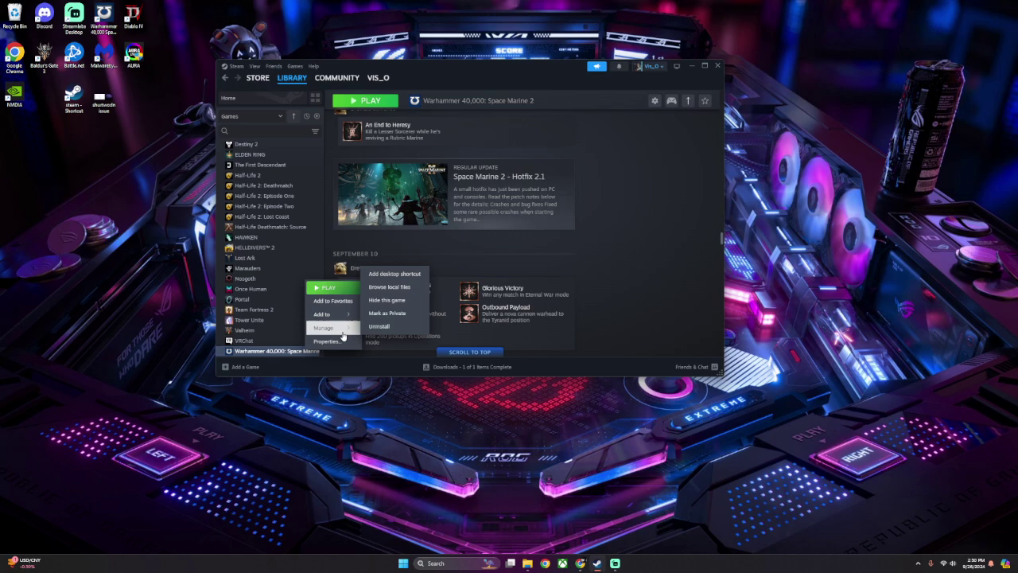
Open Space Marine 2's local files in File Explorer and view the folder's full path.
click(389, 287)
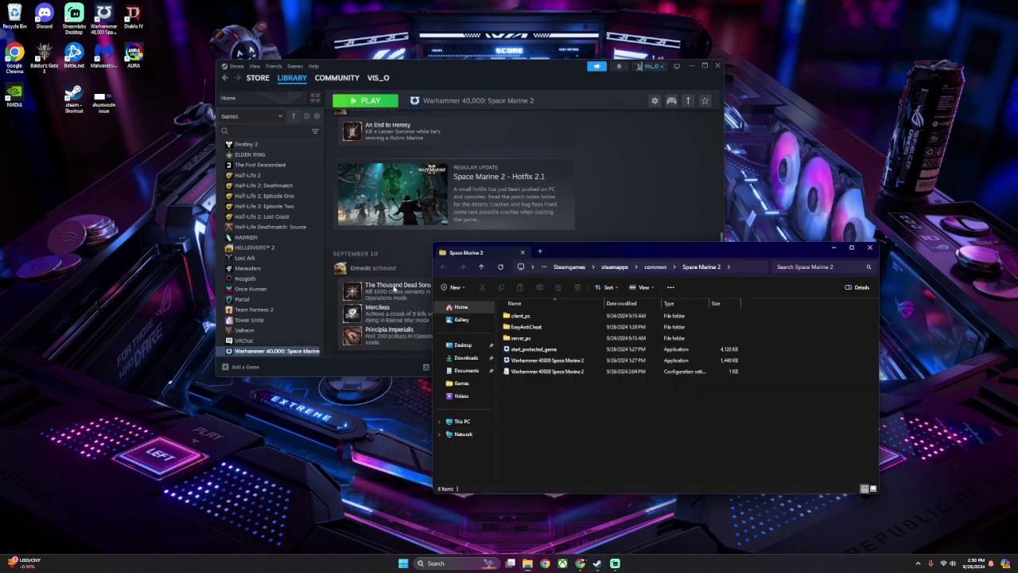
click(745, 265)
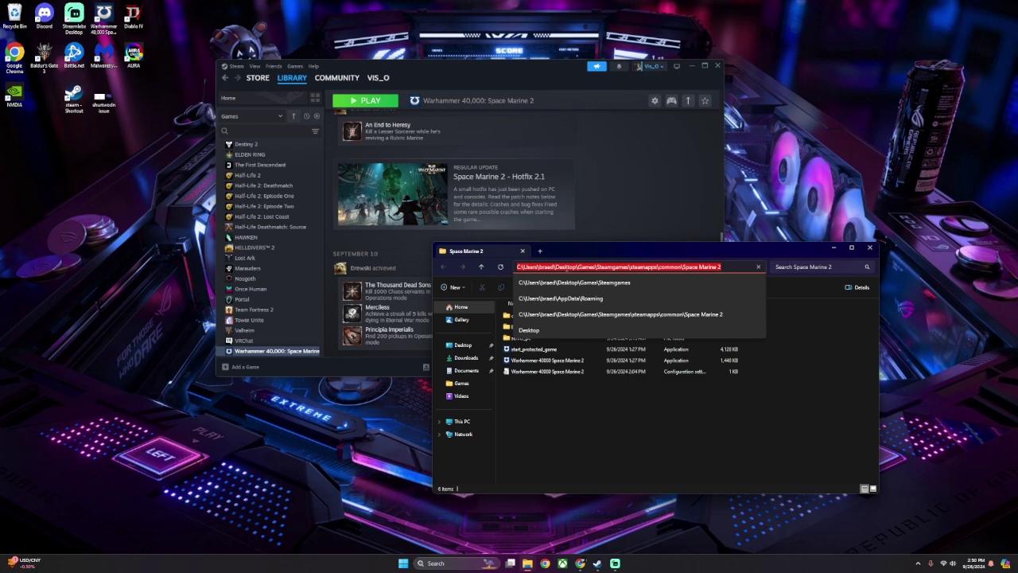
click(571, 404)
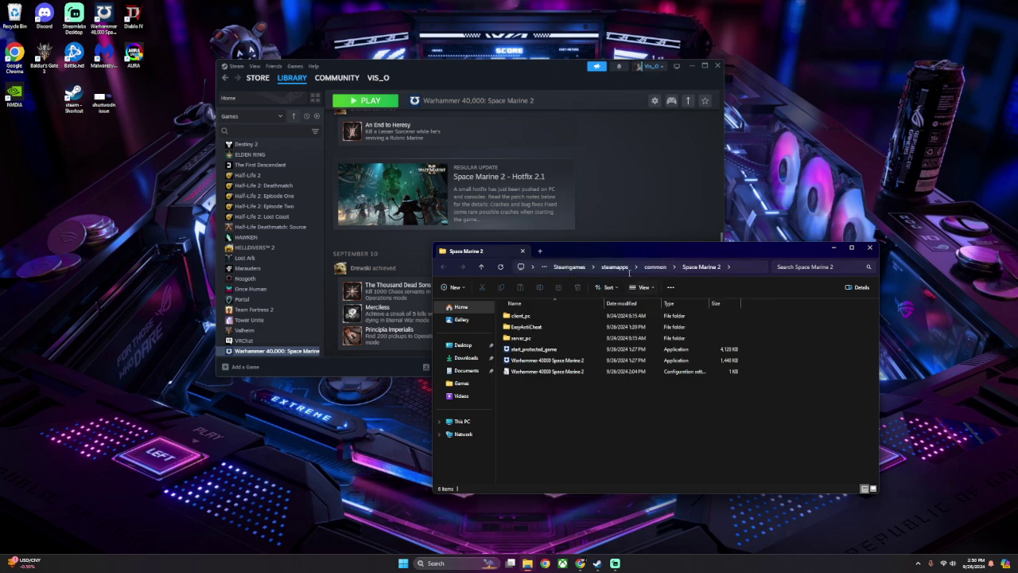
Go up to Games, then back down through Steamgames, steamapps and common to Space Marine 2.
click(614, 268)
click(588, 267)
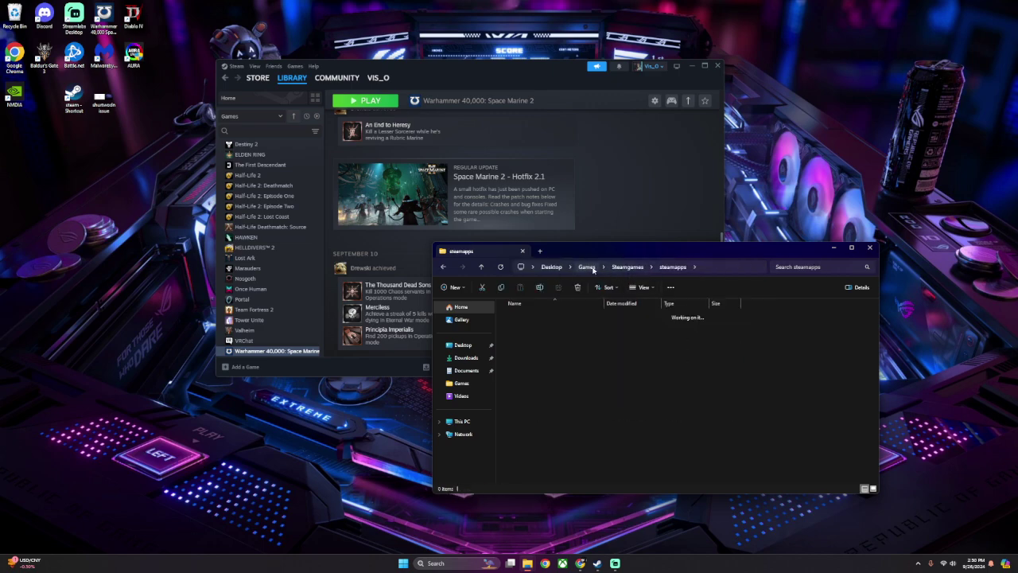
double_click(535, 328)
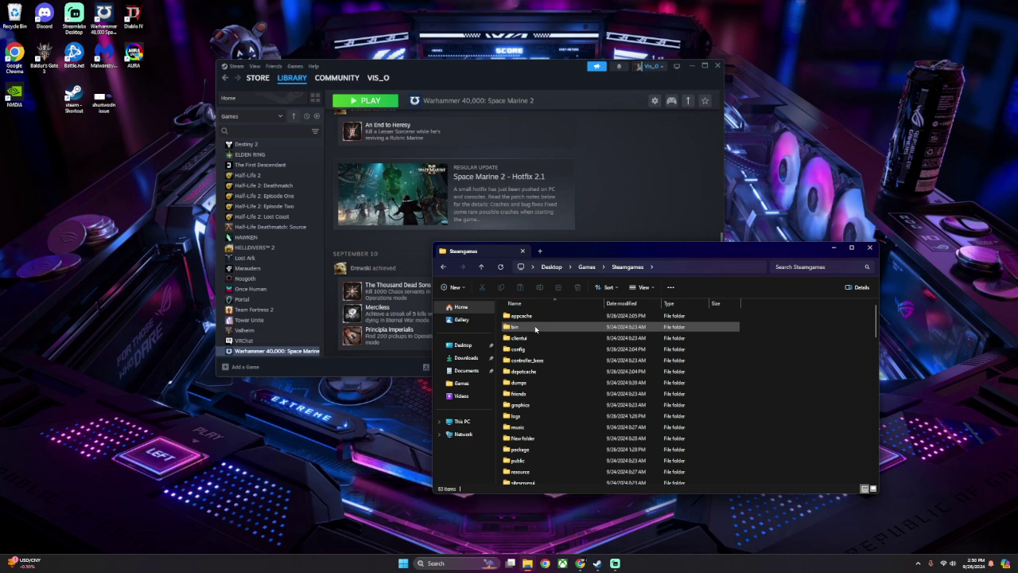
scroll(545, 398, down, 5)
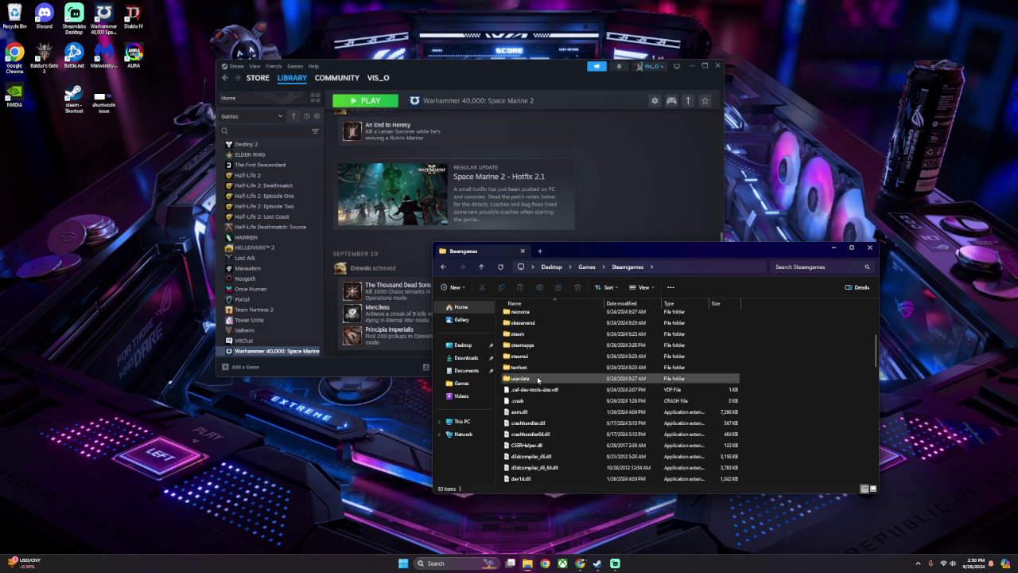
double_click(539, 346)
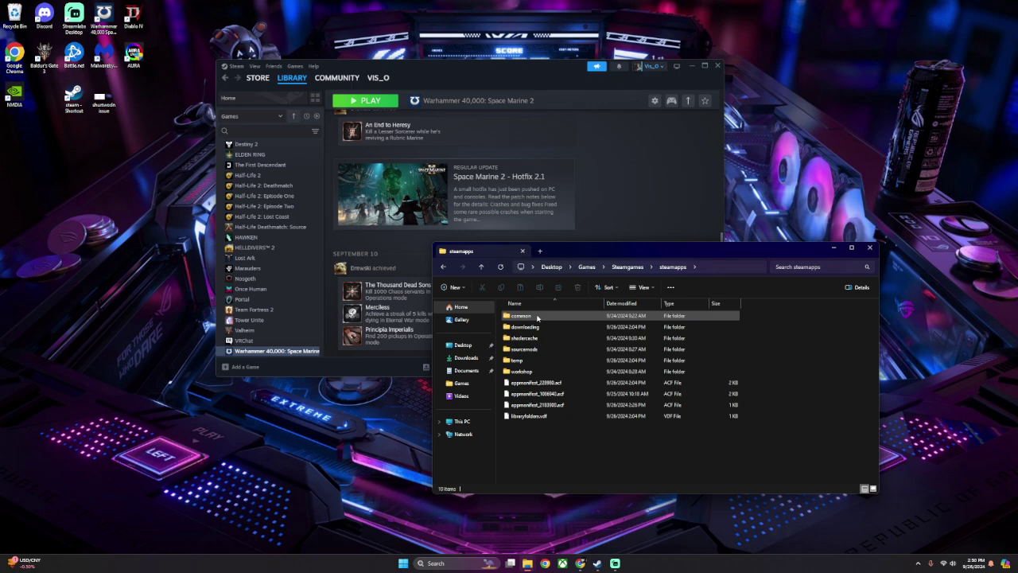
double_click(539, 316)
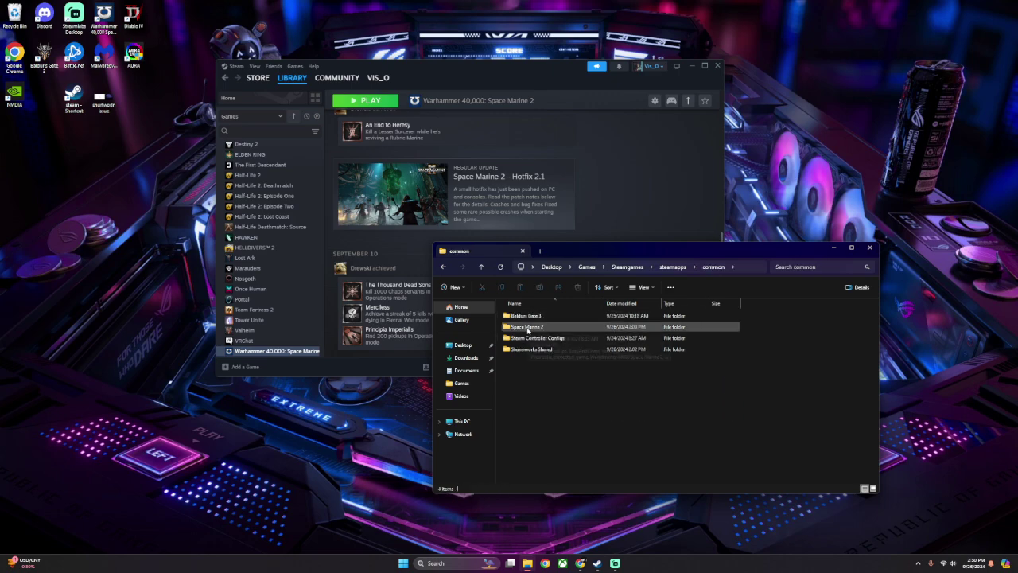
double_click(542, 327)
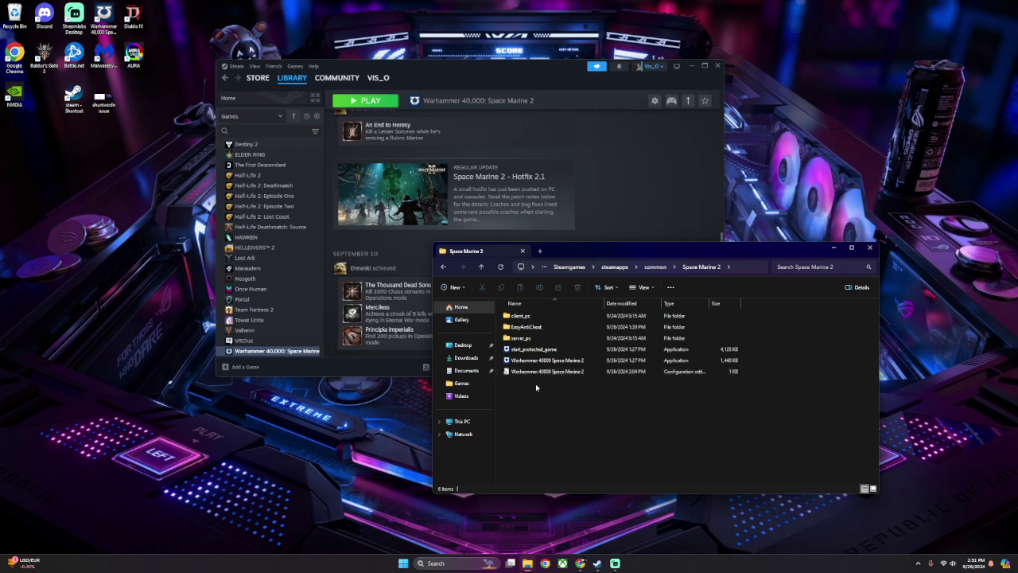
click(547, 371)
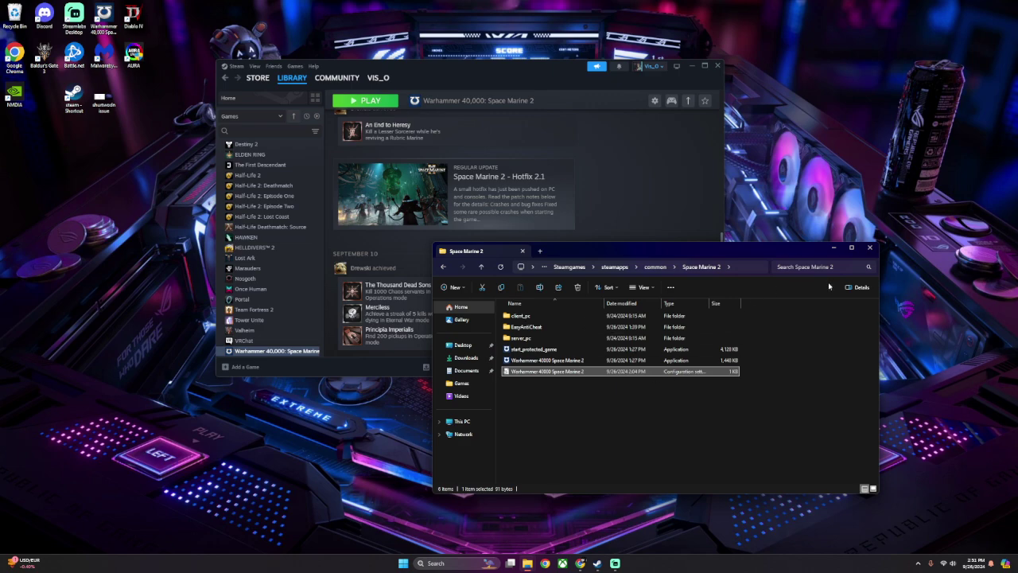
Close File Explorer and start Verify integrity of game files from the game's Installed Files properties.
click(870, 248)
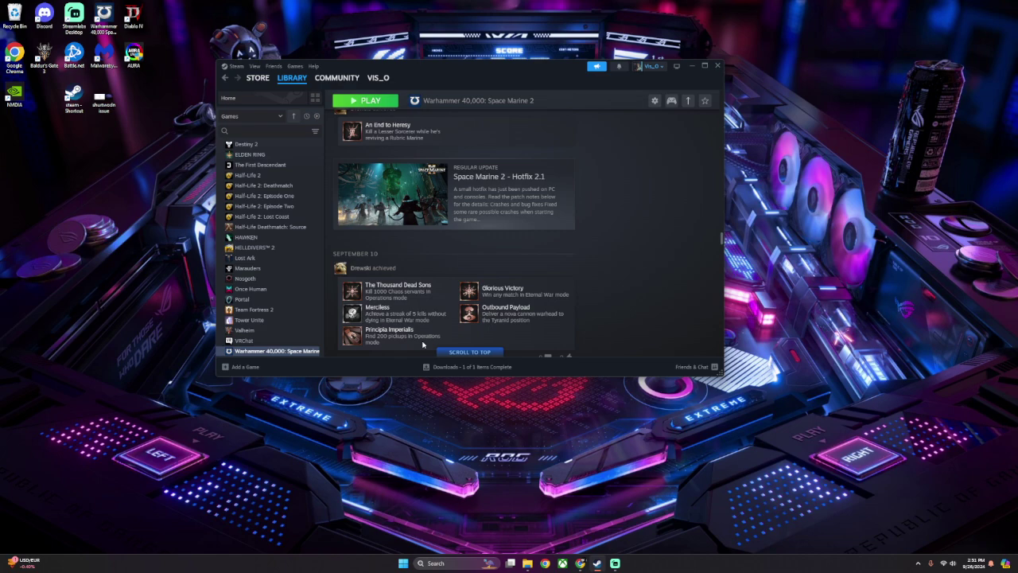
right_click(301, 351)
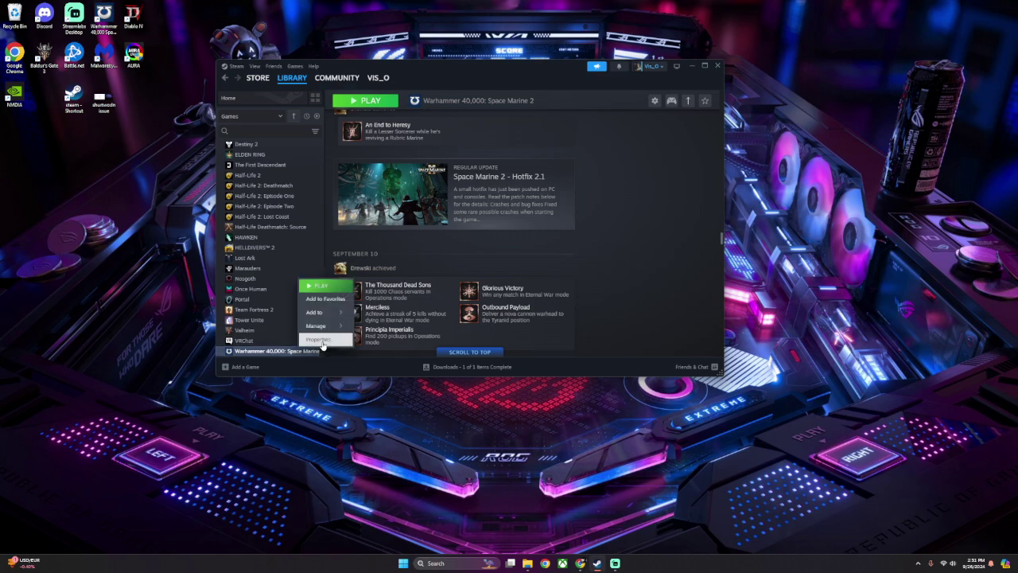
click(319, 340)
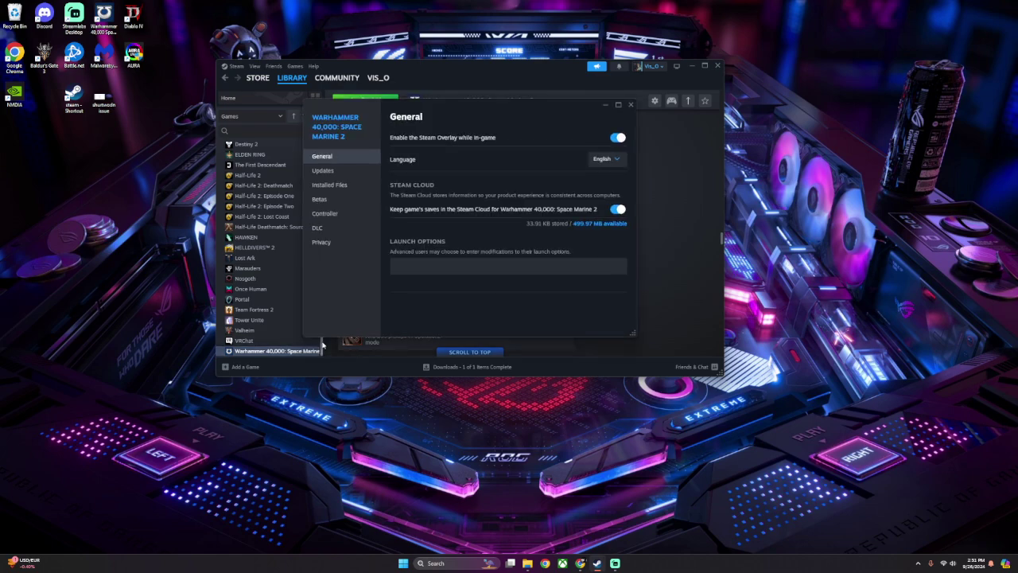
click(336, 186)
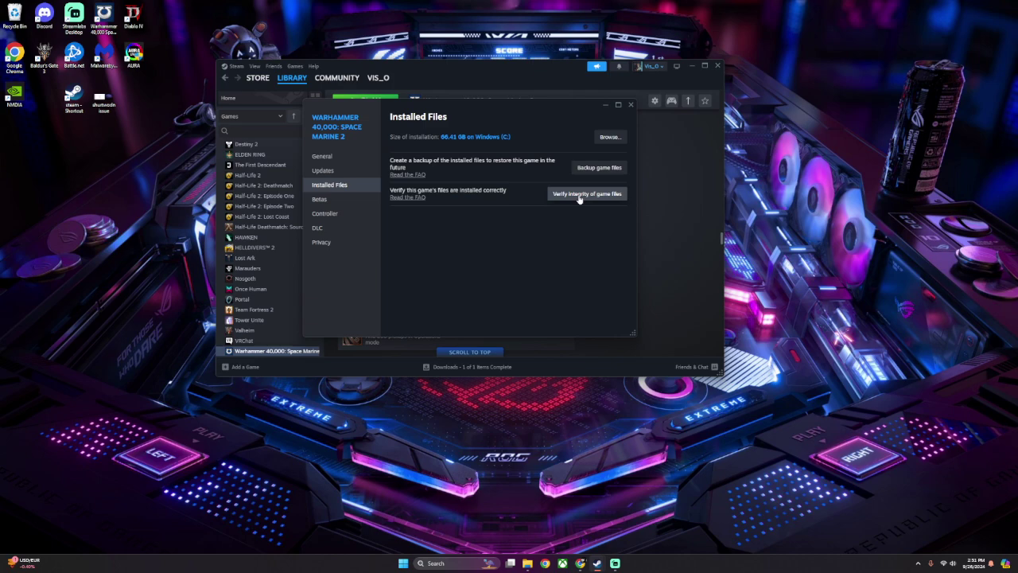
click(603, 195)
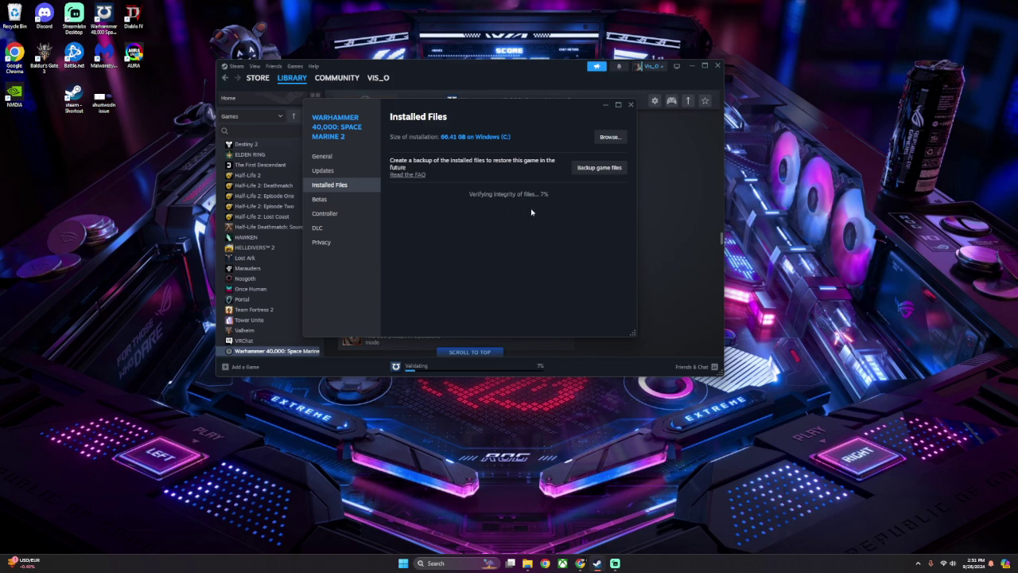
click(605, 106)
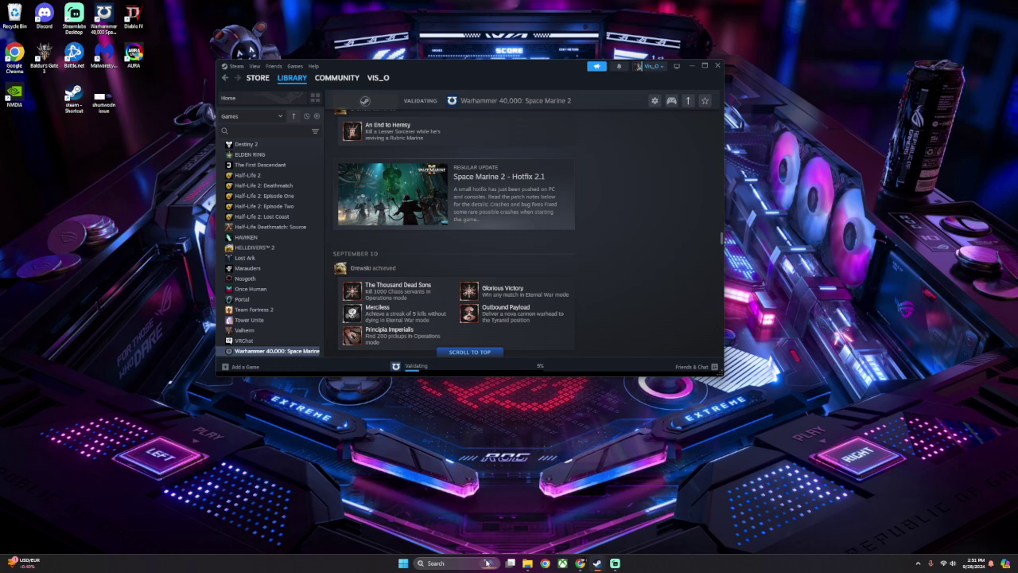
Search 'fire' in the taskbar and launch Windows Defender Firewall with Advanced Security.
click(461, 564)
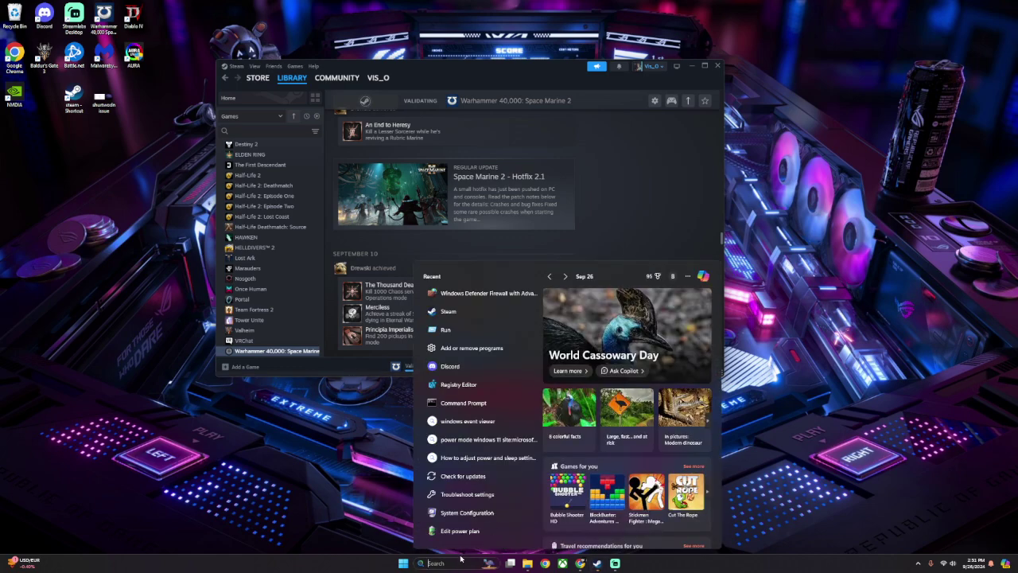
text(fire)
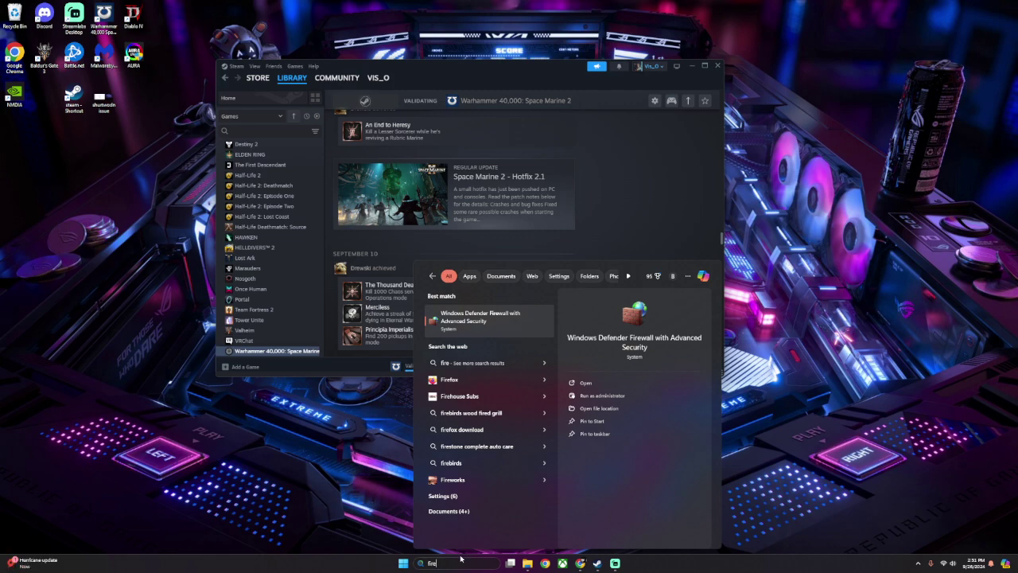
key(Return)
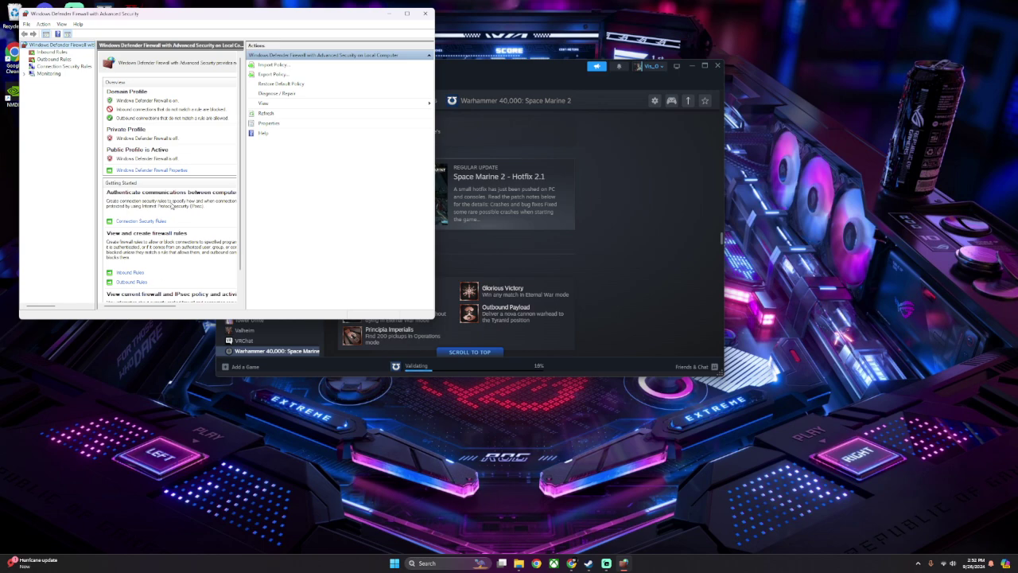
Start a new inbound program rule pointing at EasyAntiCheat_EOS_Setup.
click(64, 53)
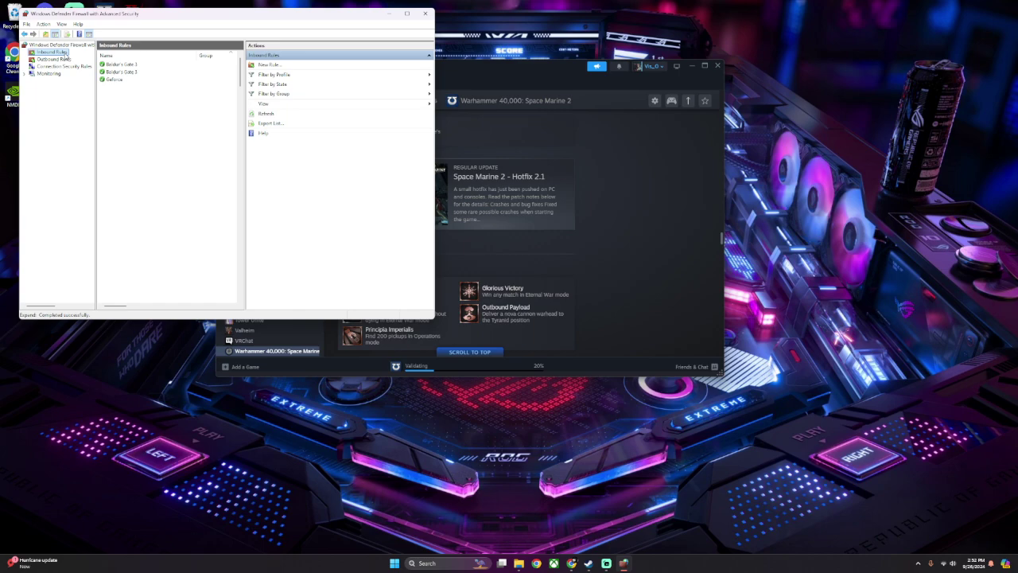
click(270, 65)
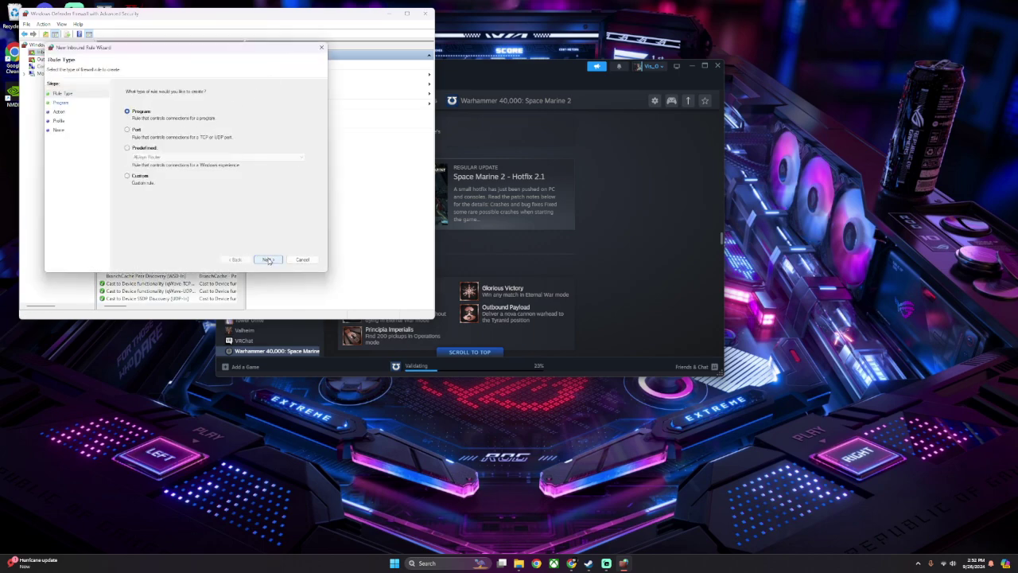
click(269, 259)
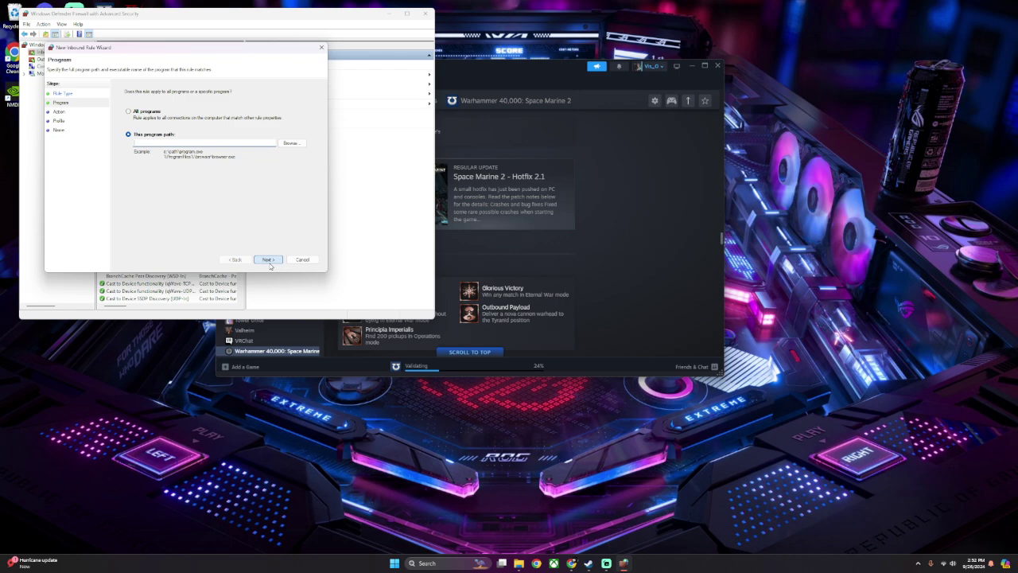
click(291, 144)
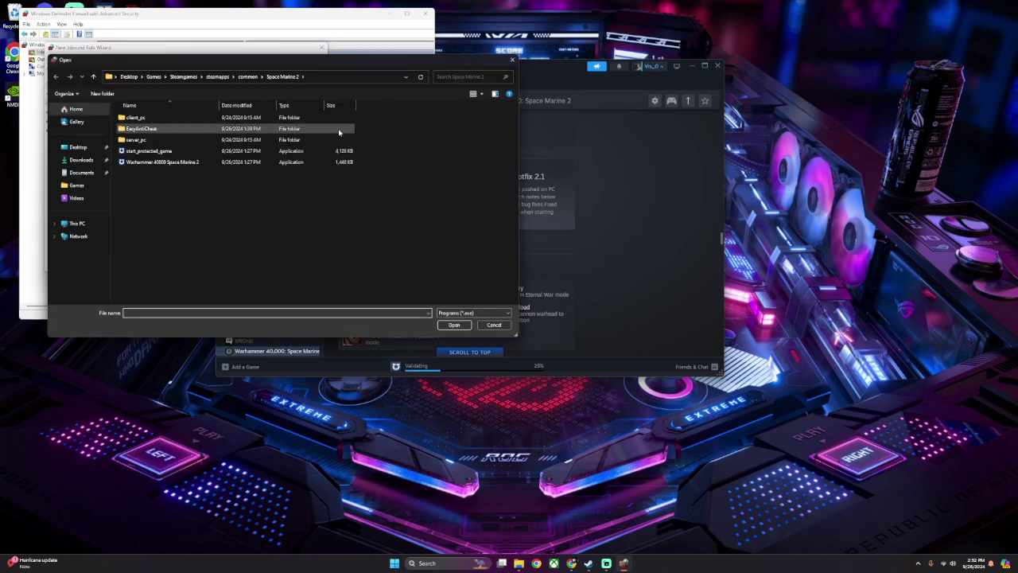
click(329, 79)
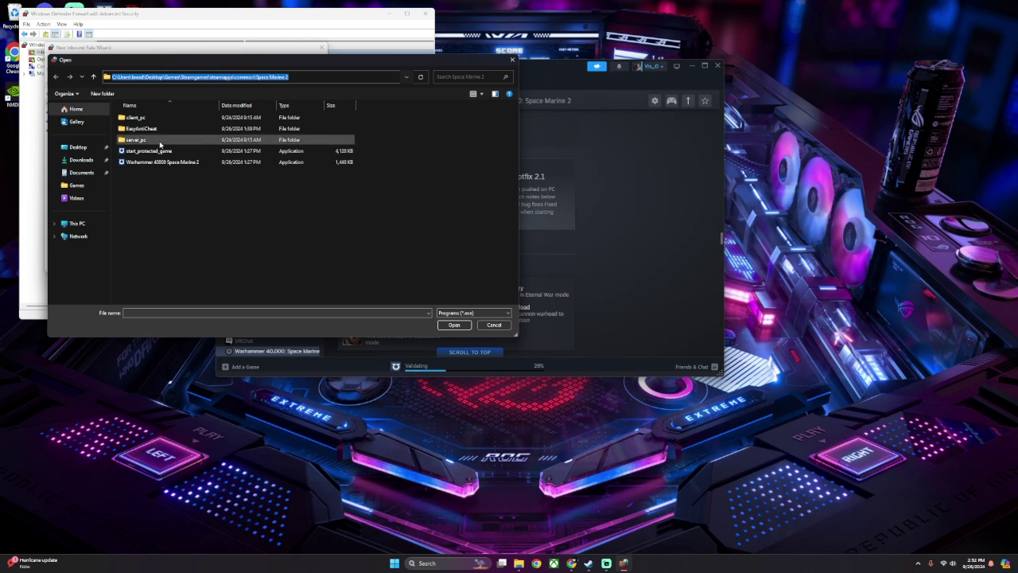
click(194, 195)
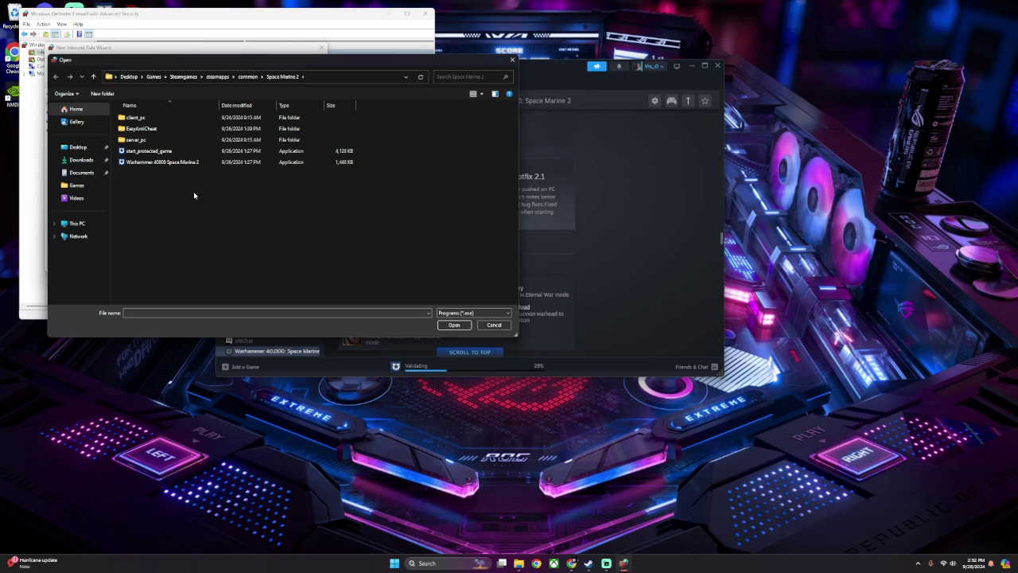
double_click(165, 129)
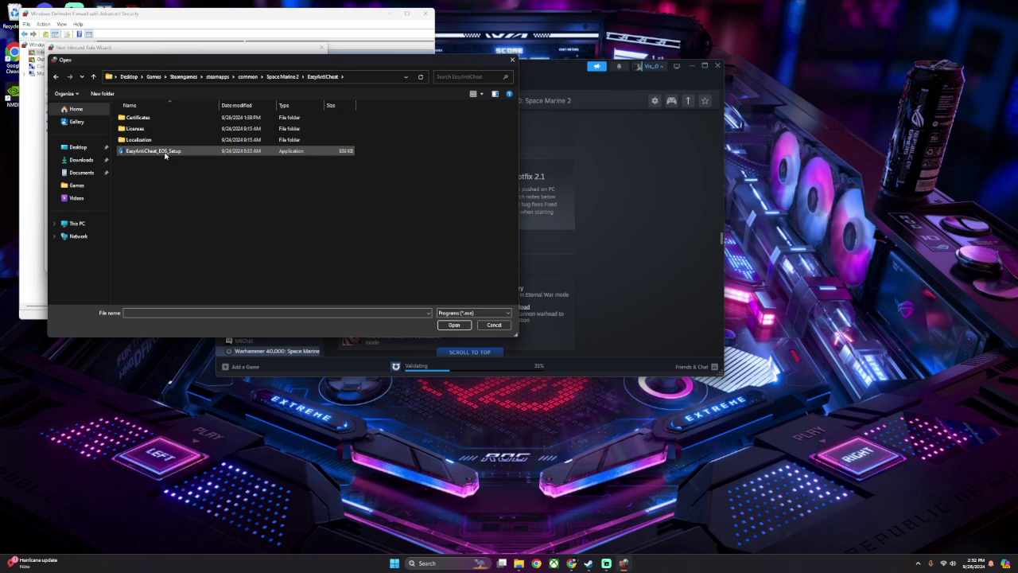
click(166, 152)
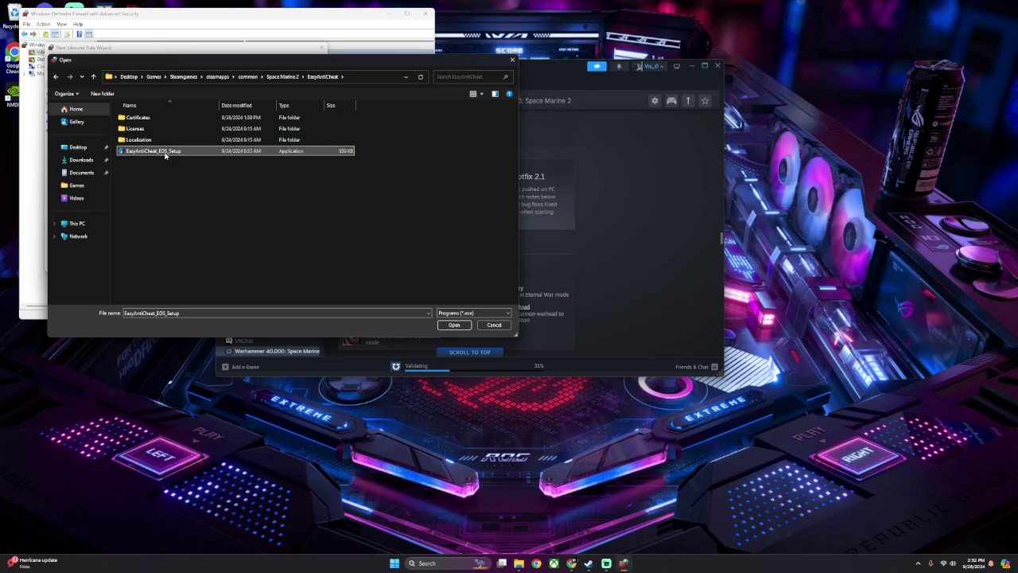
click(453, 325)
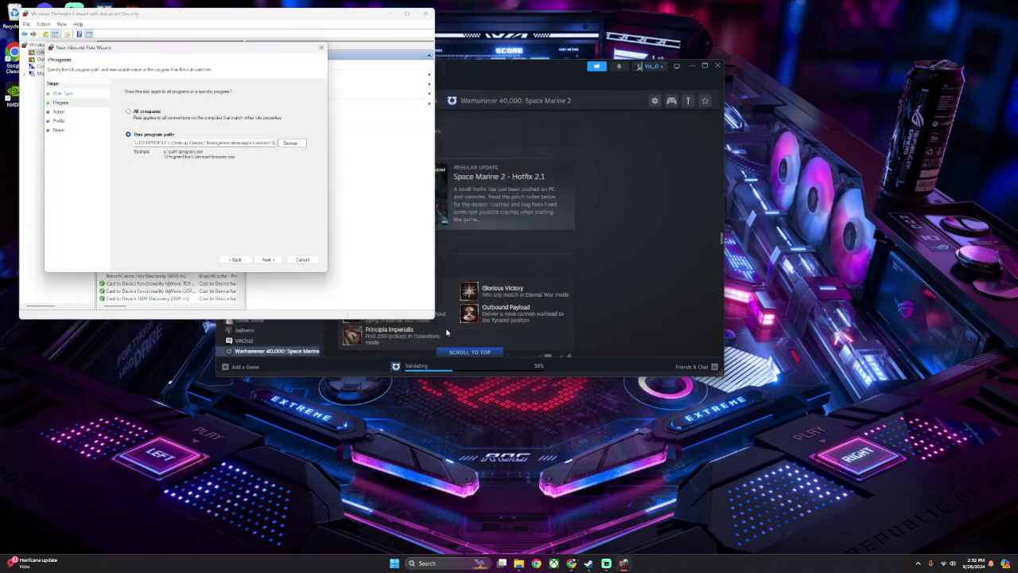
Allow the connection on all profiles and try finishing unnamed, dismissing the name warning.
click(268, 259)
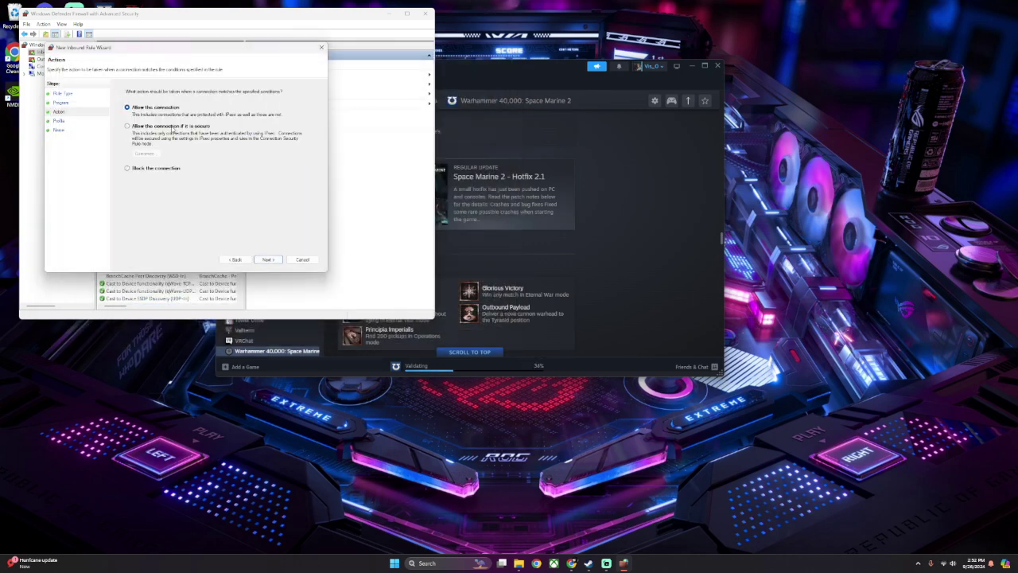
click(272, 259)
click(264, 260)
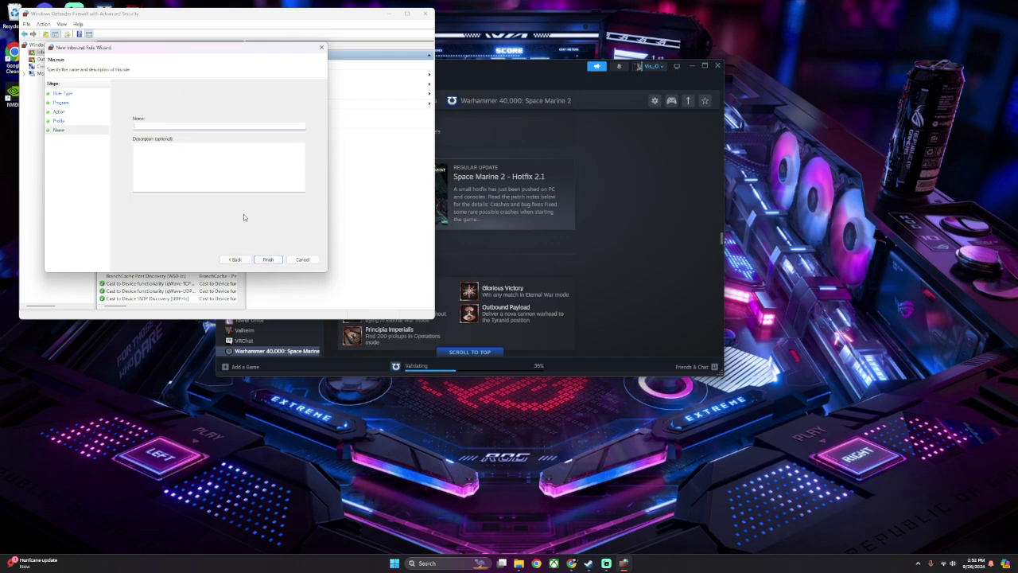
click(268, 260)
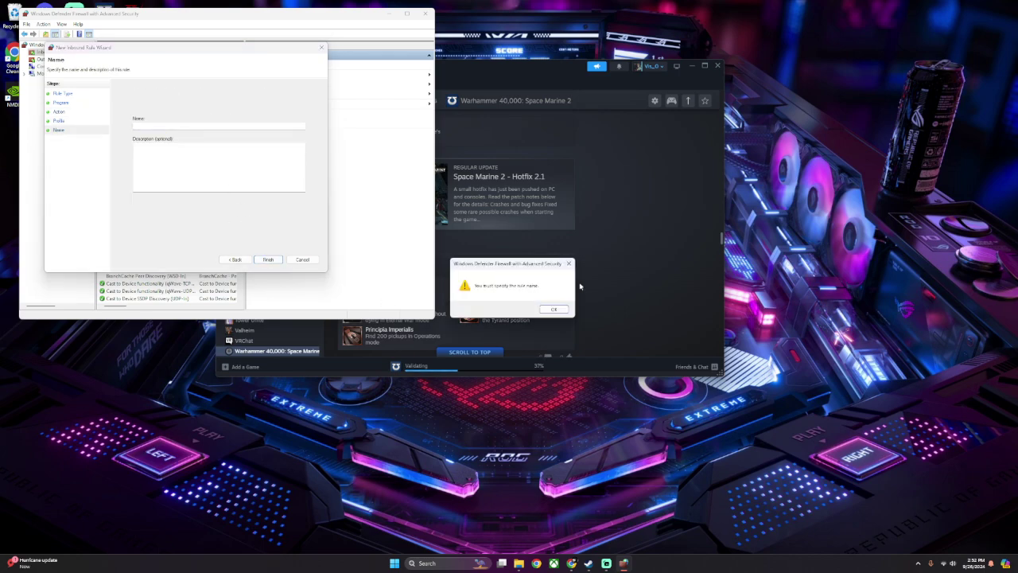
click(554, 307)
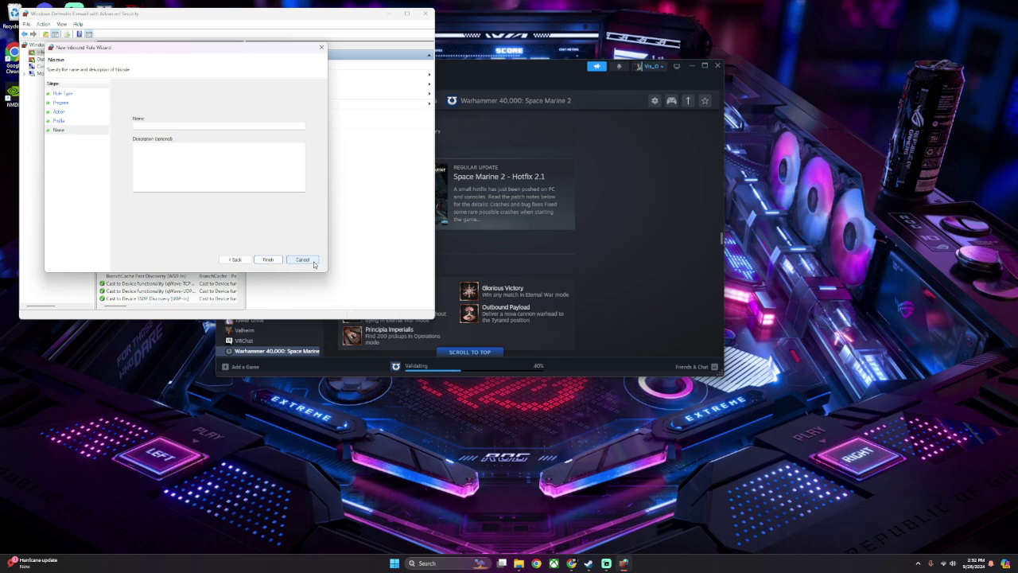
click(303, 260)
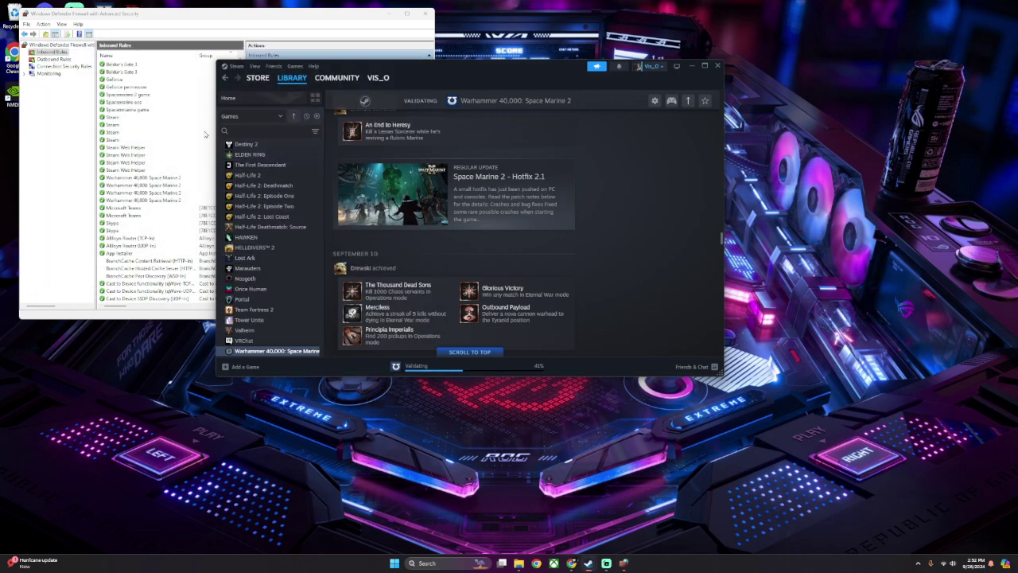
click(295, 67)
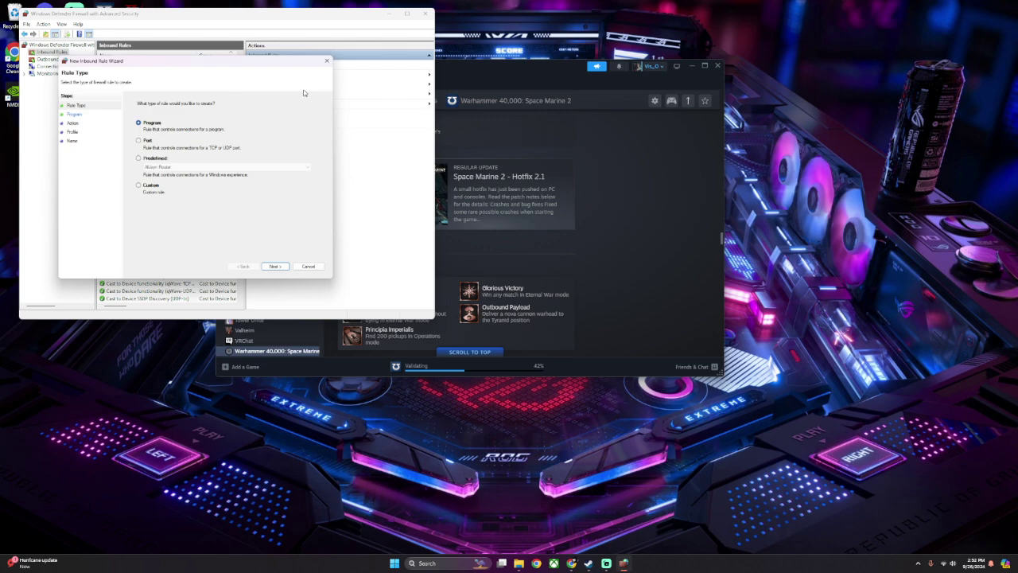
click(293, 272)
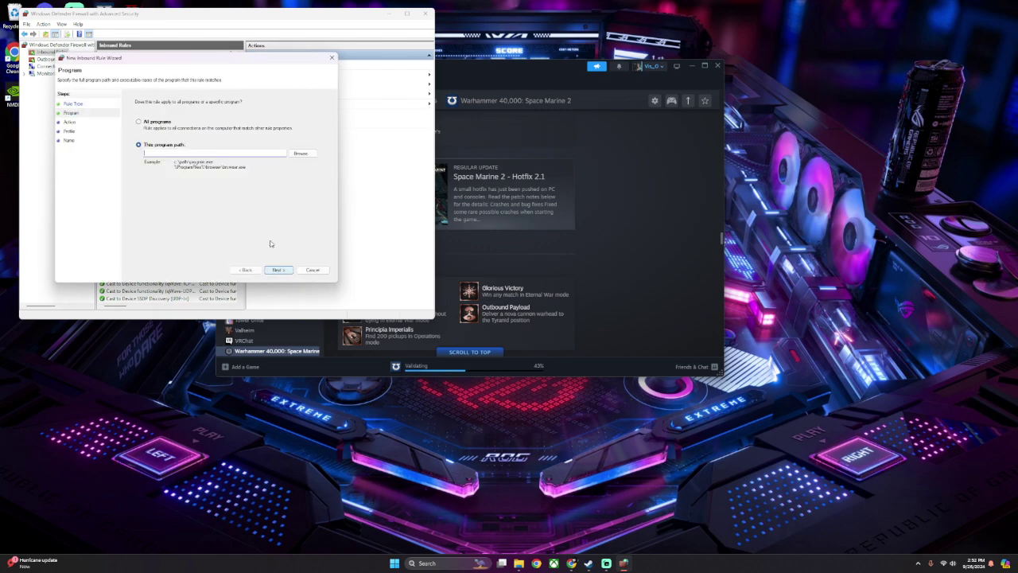
click(303, 153)
click(361, 88)
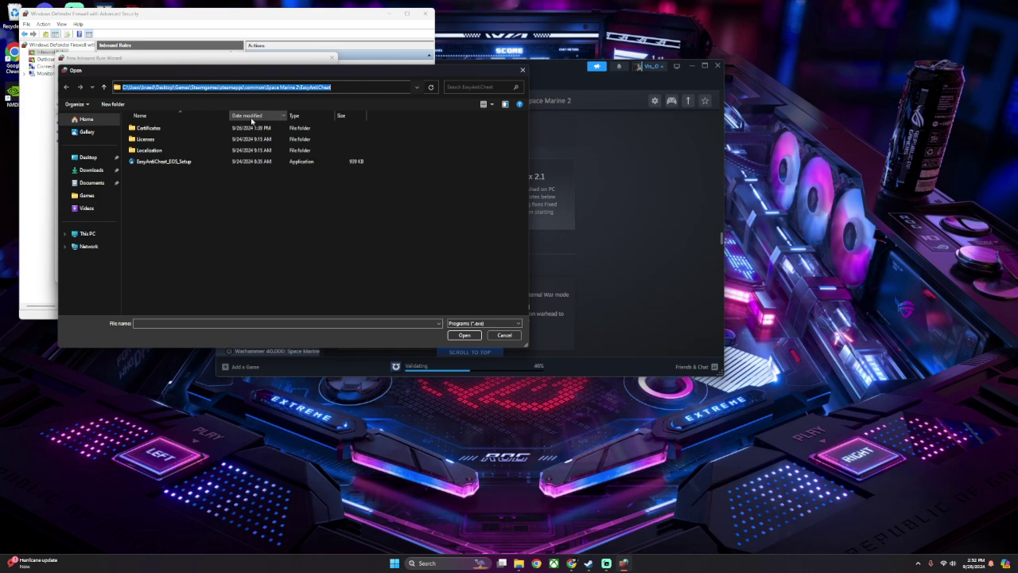
click(151, 149)
click(292, 87)
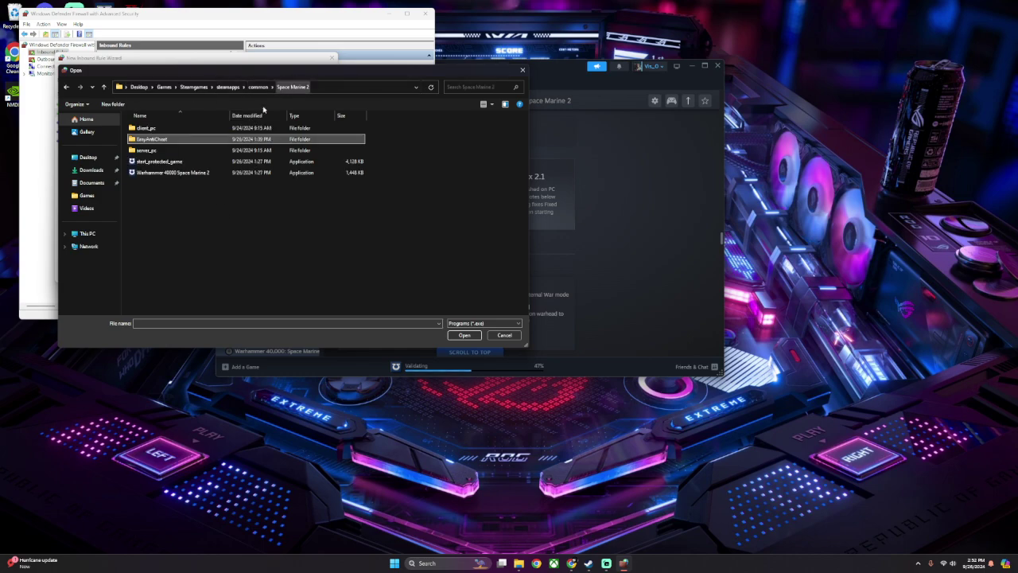
click(174, 163)
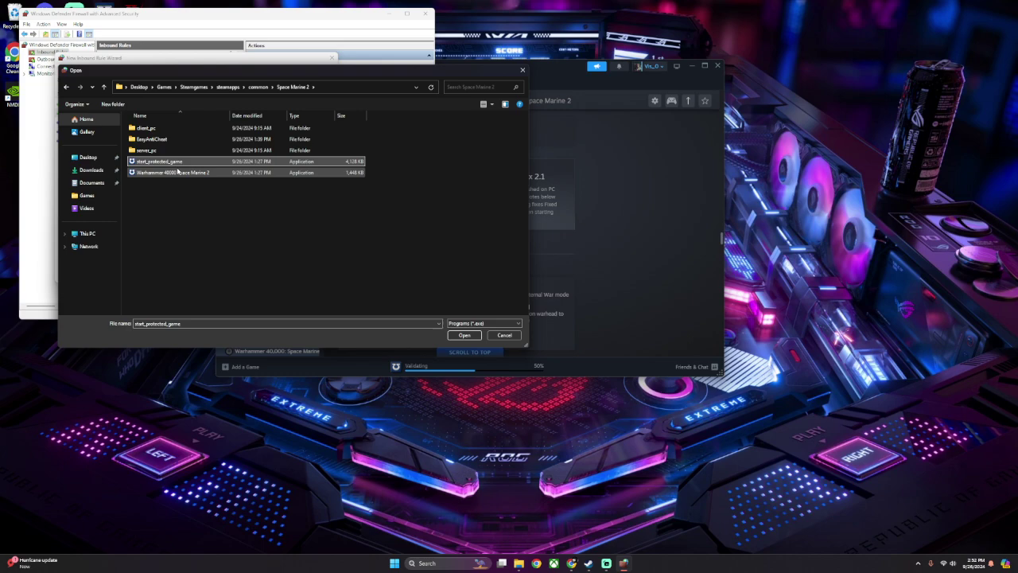
click(478, 335)
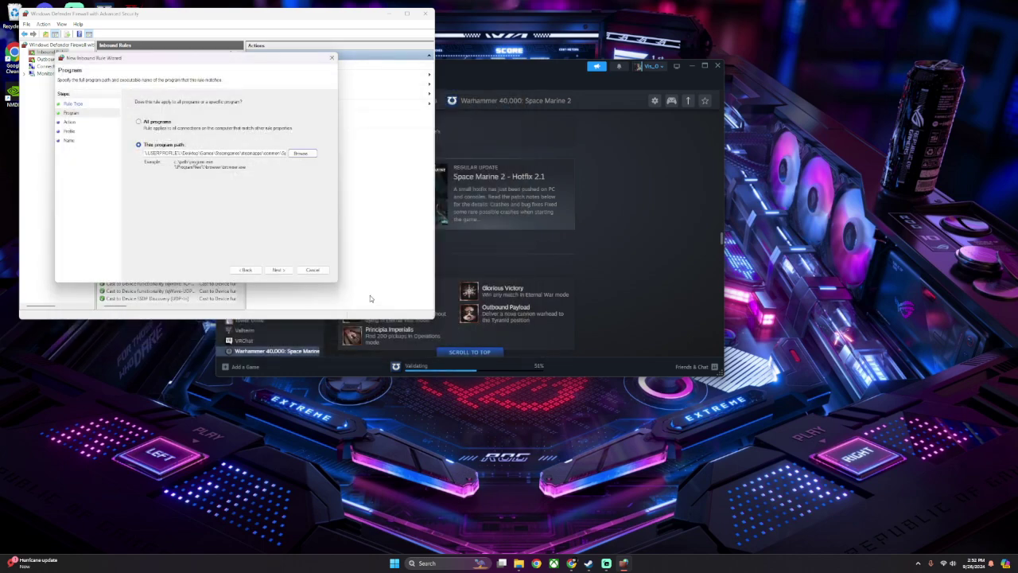
click(278, 270)
click(289, 271)
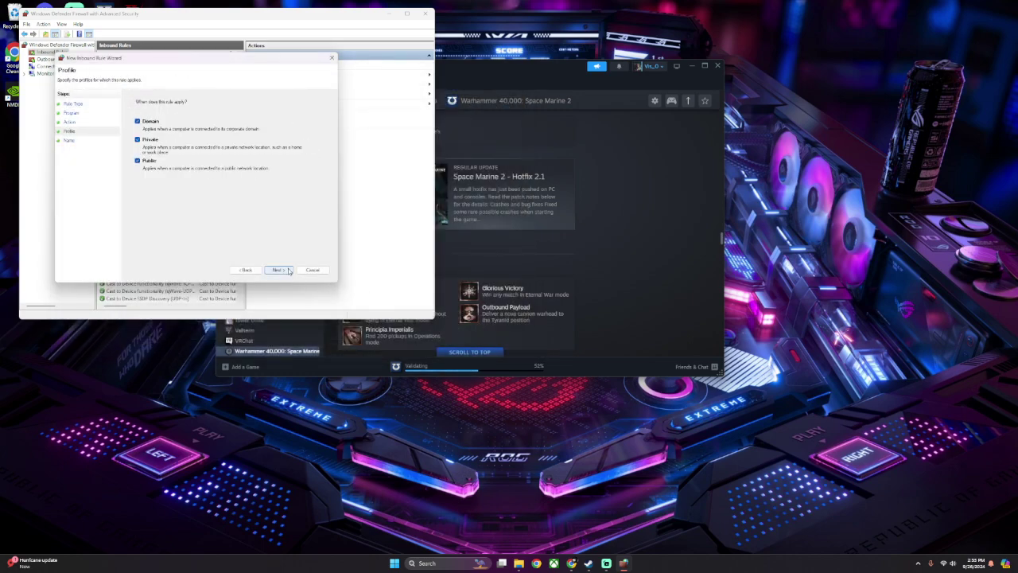
click(290, 271)
click(268, 272)
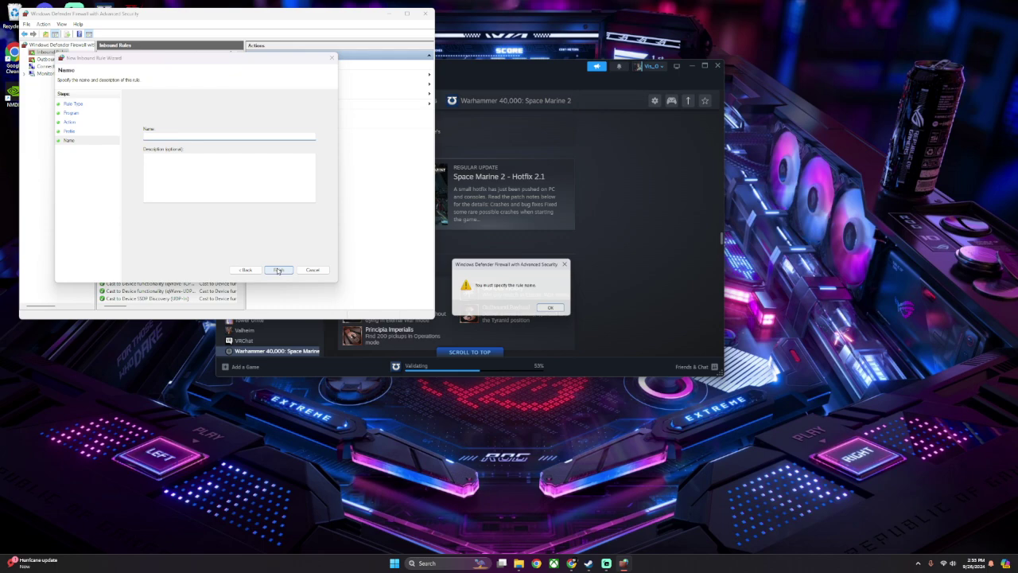
click(555, 313)
click(312, 271)
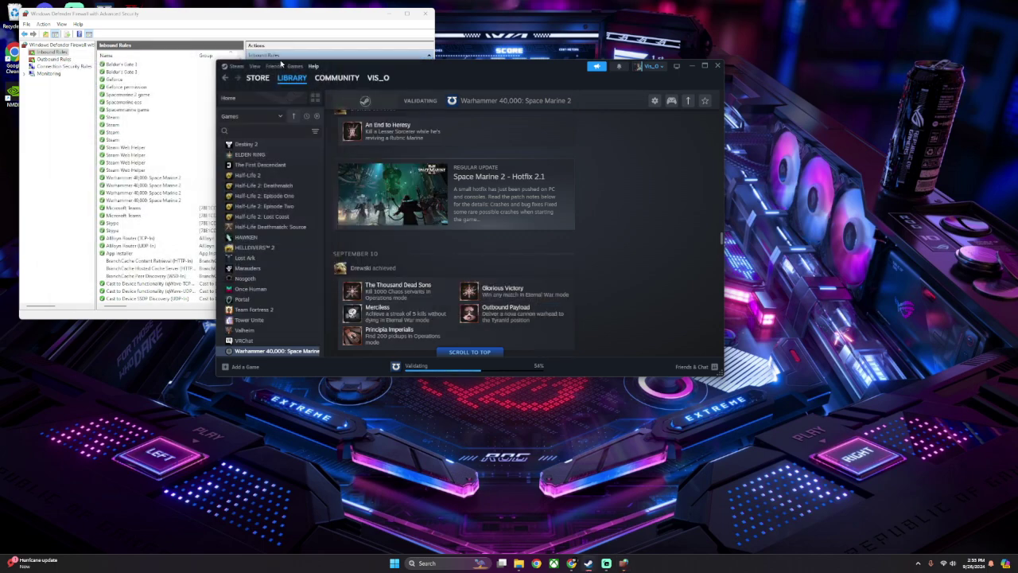
click(291, 30)
click(275, 66)
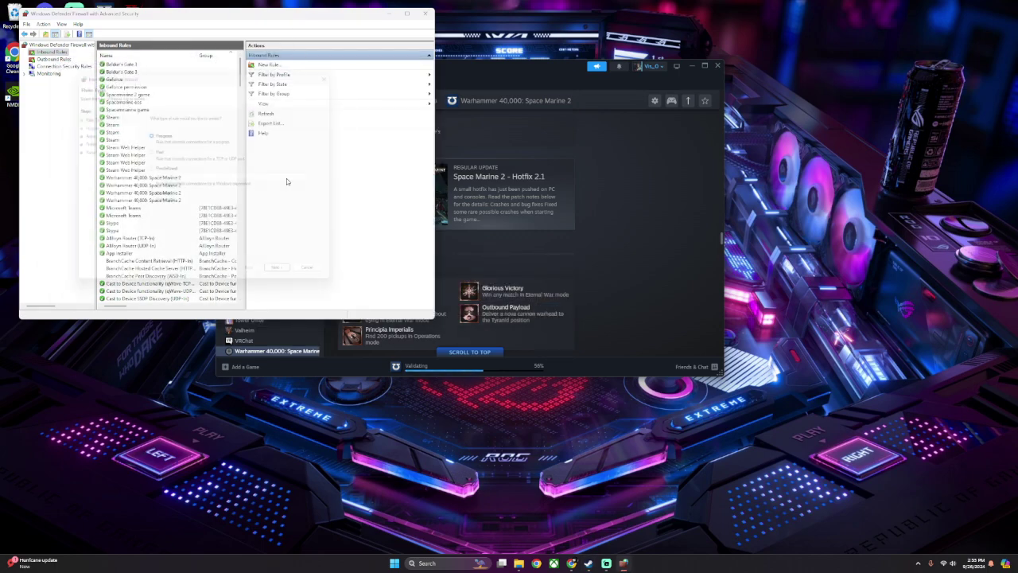
key(Return)
key(Down)
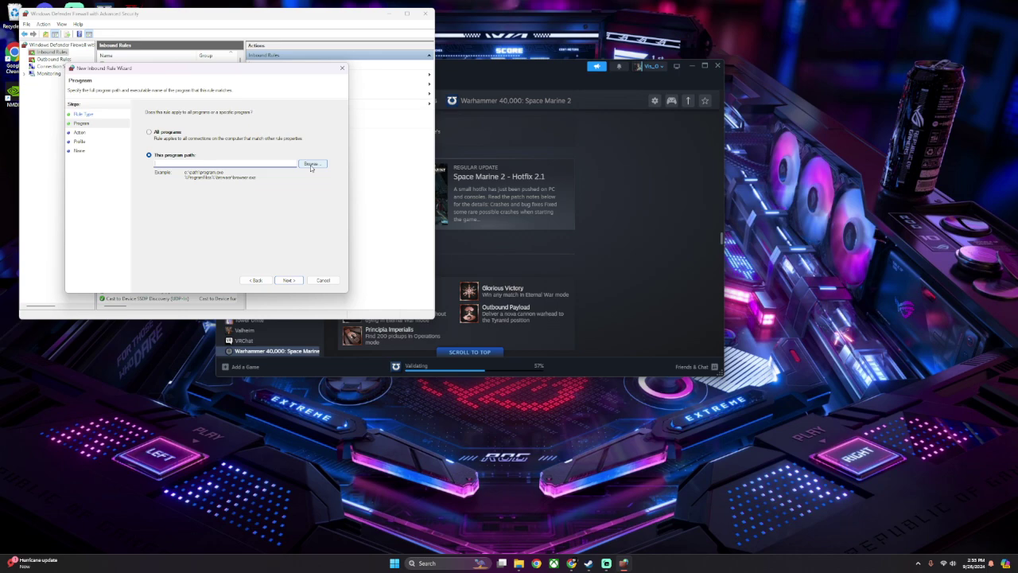
click(311, 163)
click(183, 183)
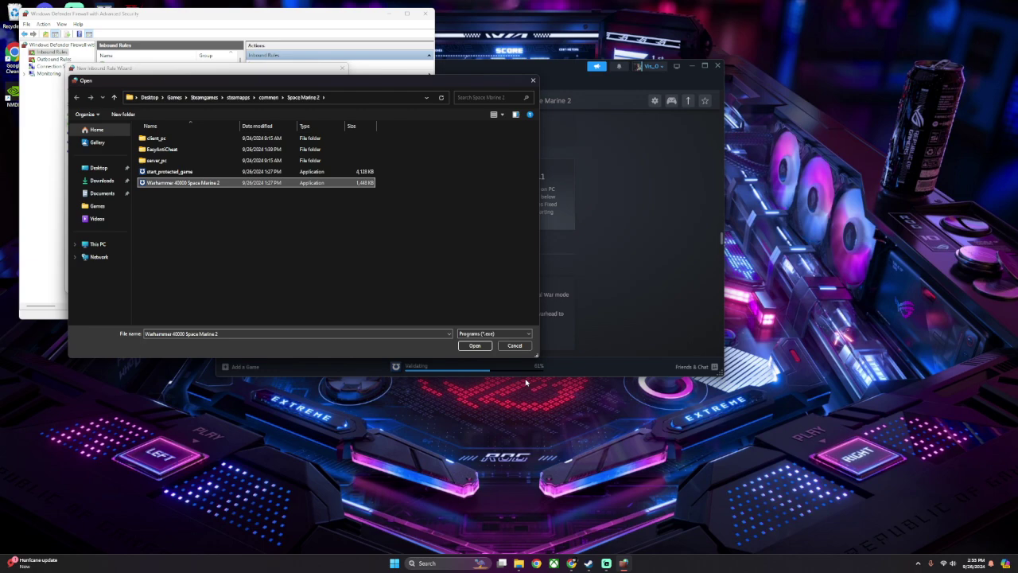
click(475, 345)
click(287, 280)
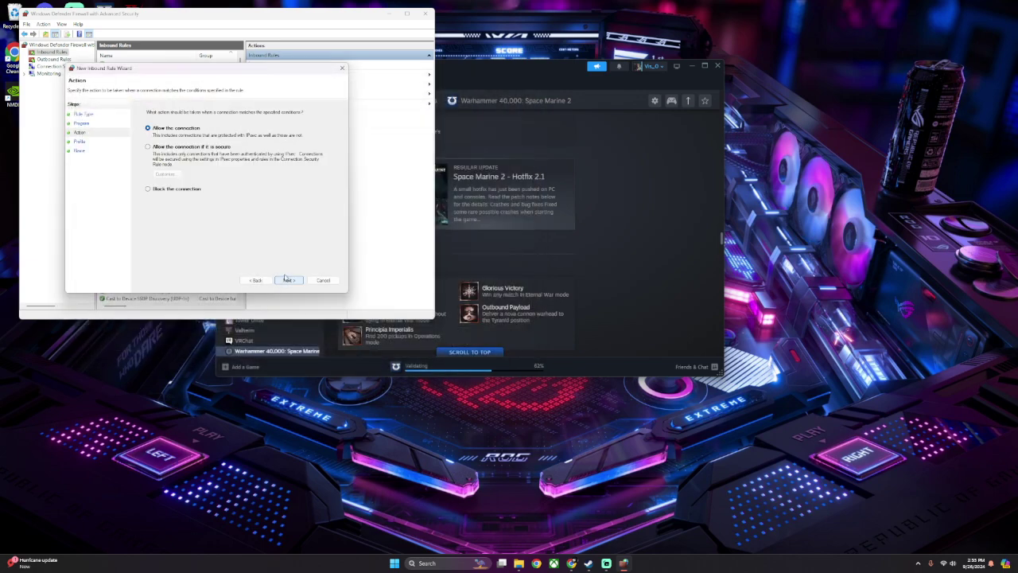
click(289, 280)
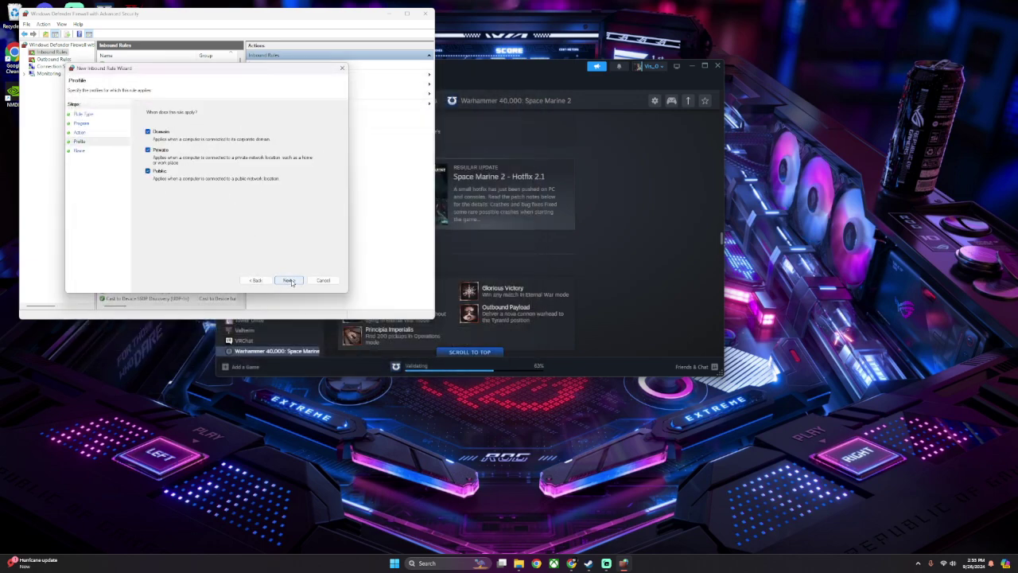
click(290, 280)
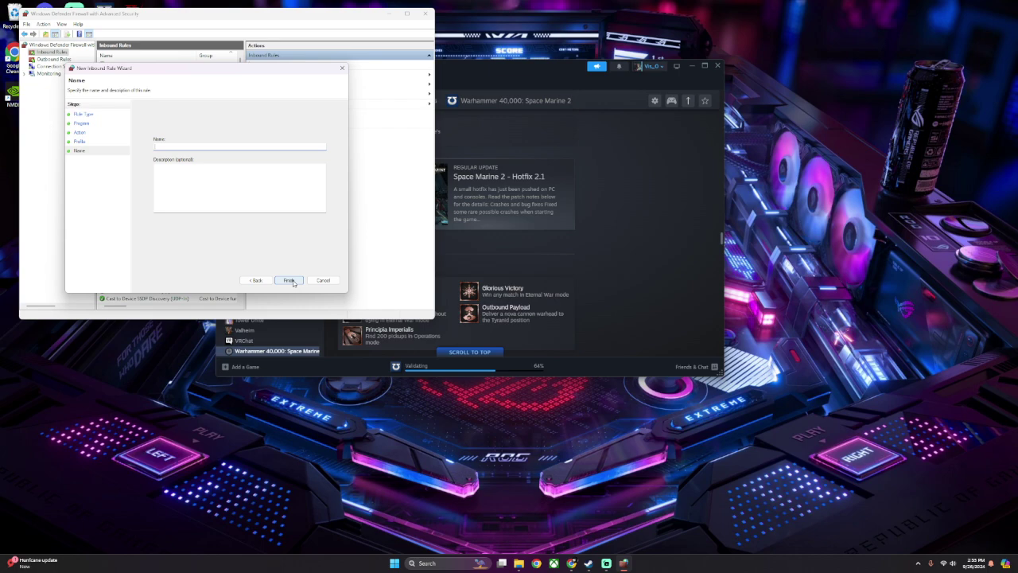
click(291, 281)
click(548, 314)
click(322, 281)
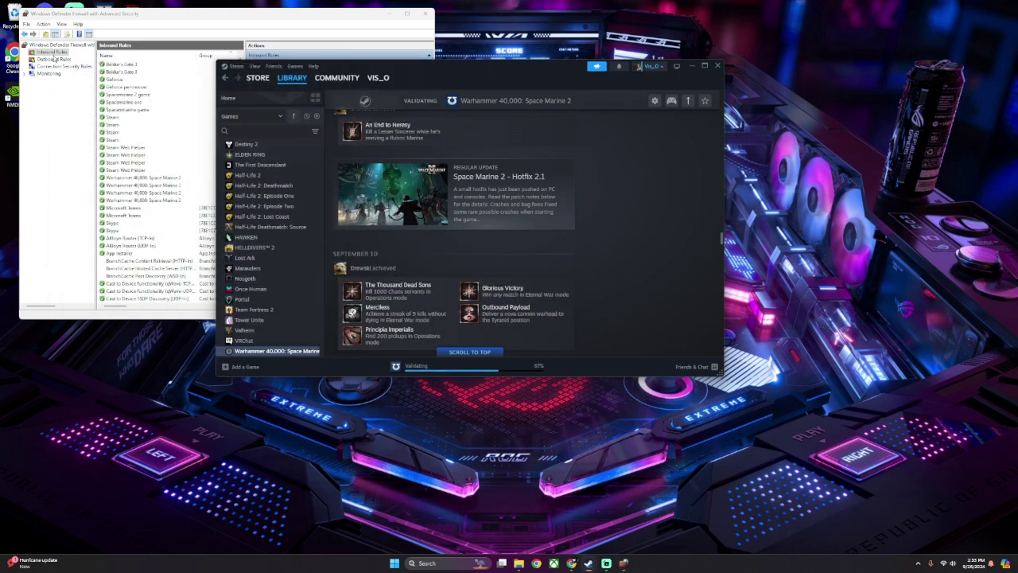
Start a new outbound program rule pointing at EasyAntiCheat_EOS_Setup.
click(54, 59)
click(274, 66)
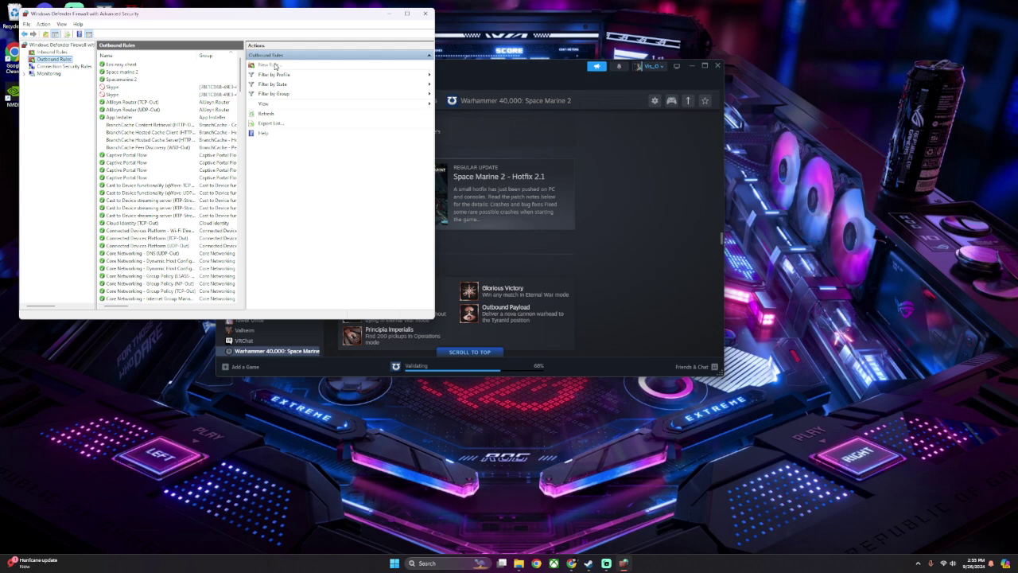
click(300, 291)
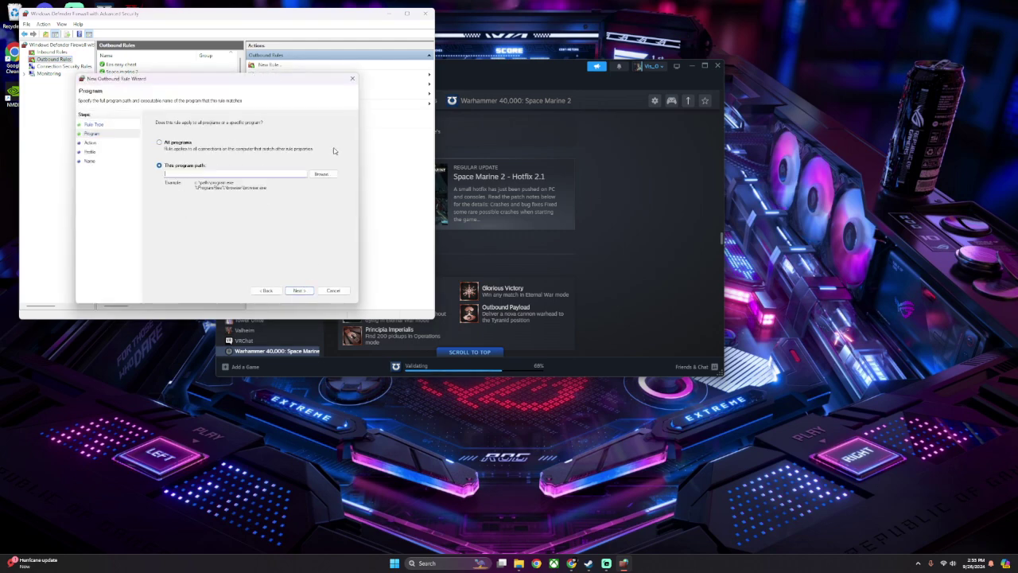
click(321, 174)
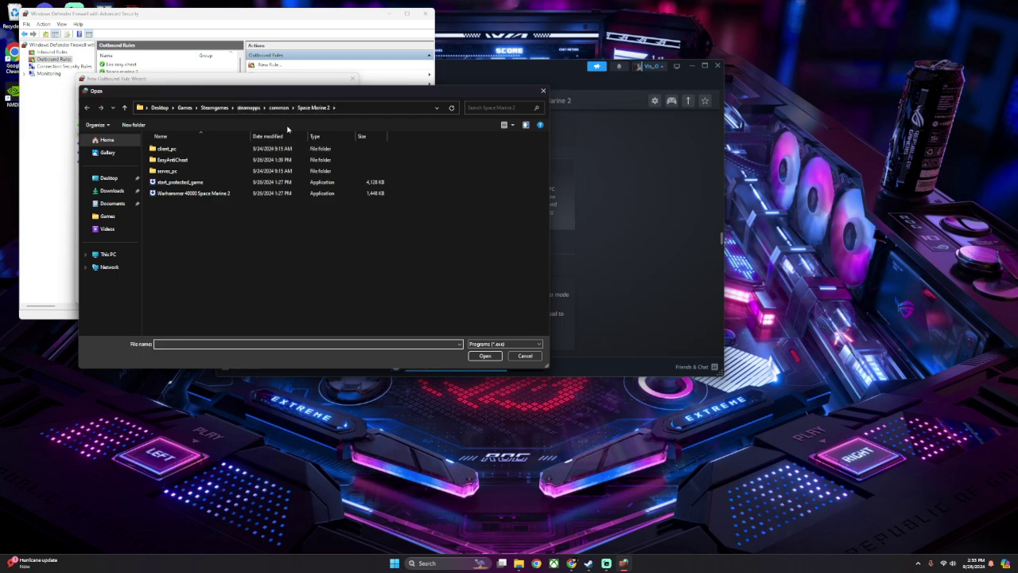
double_click(186, 159)
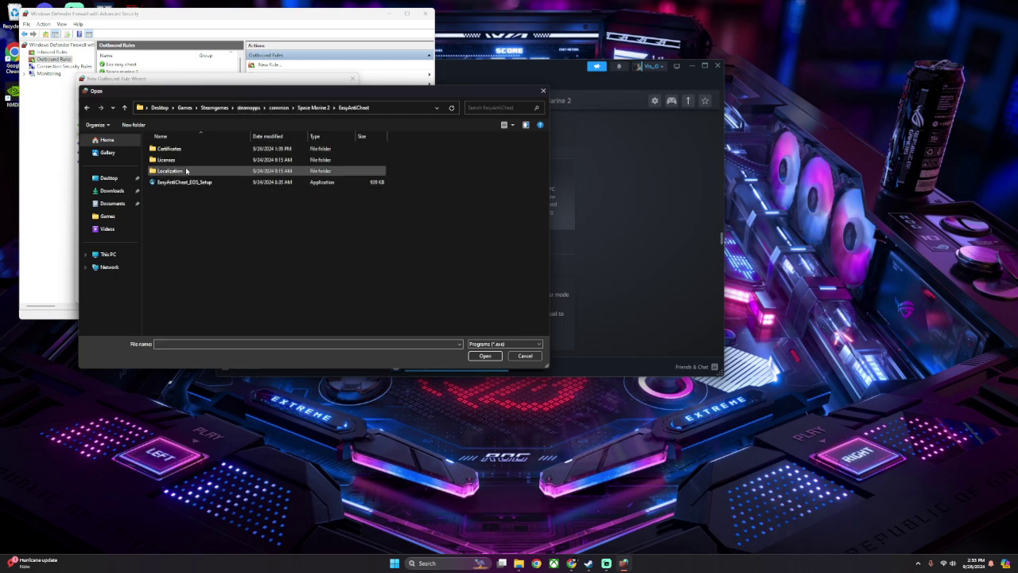
click(184, 183)
click(485, 355)
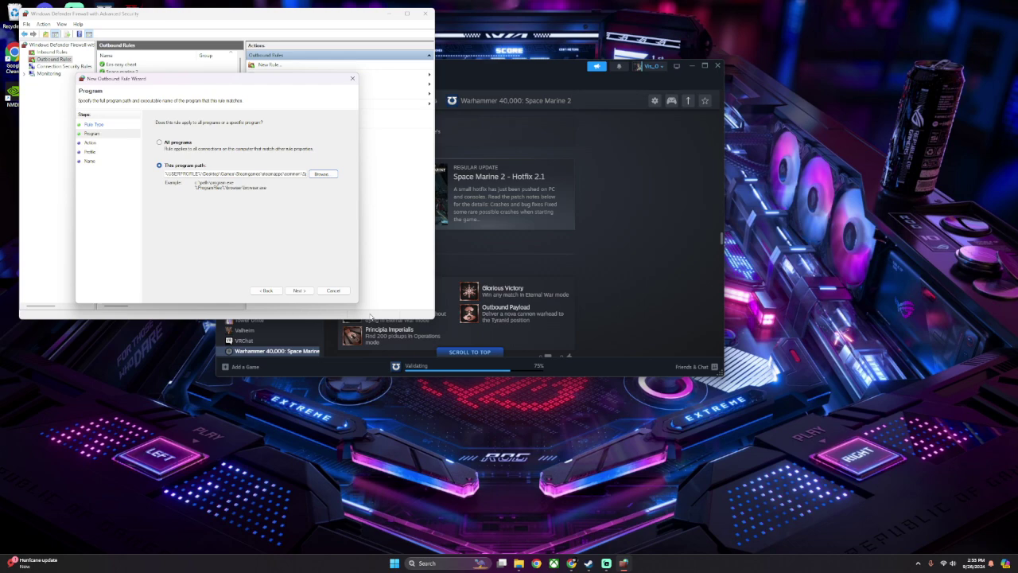
Allow the connection on all profiles, try finishing unnamed, then cancel the wizard.
click(298, 290)
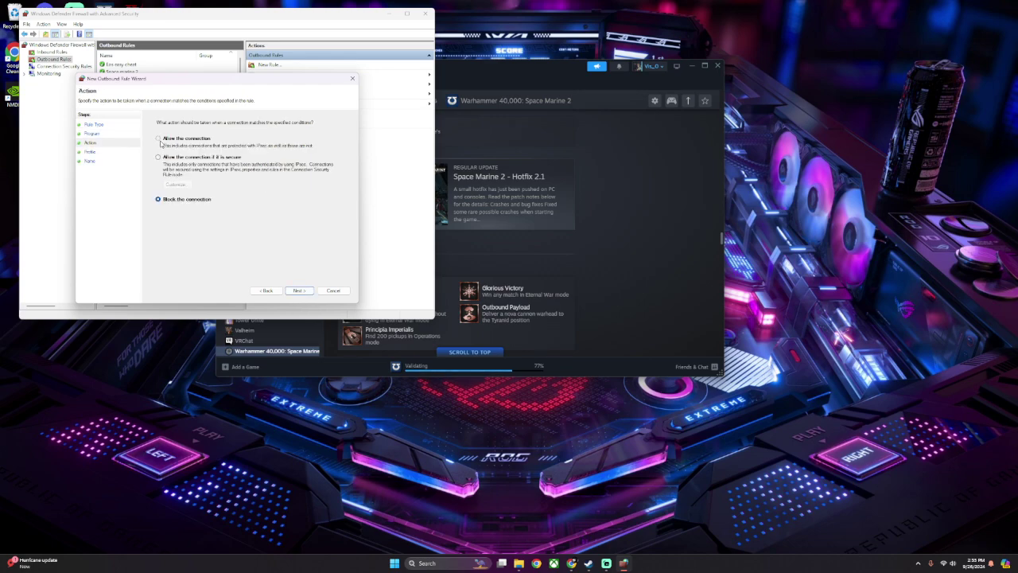
click(159, 140)
click(299, 290)
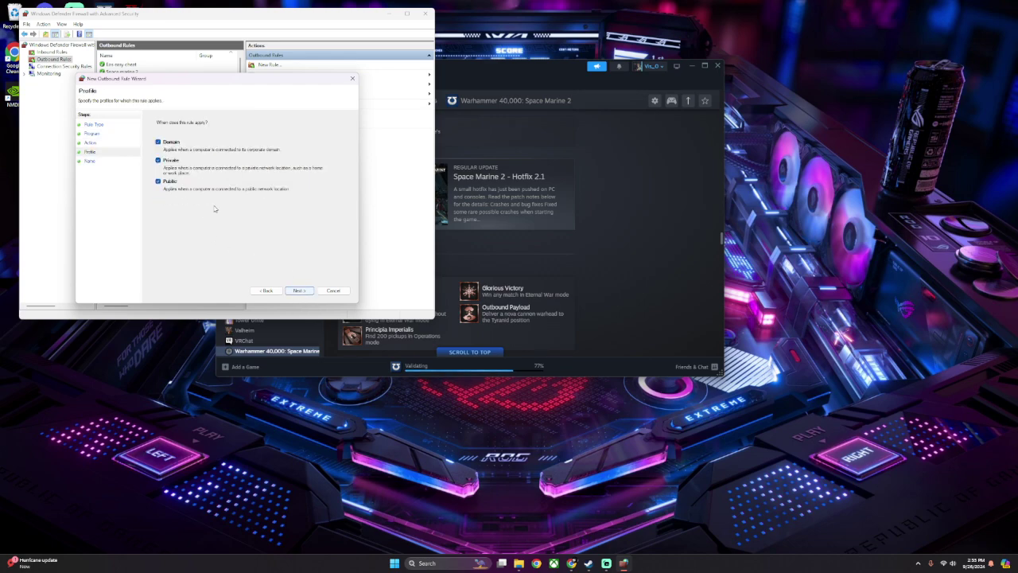
click(299, 291)
click(305, 291)
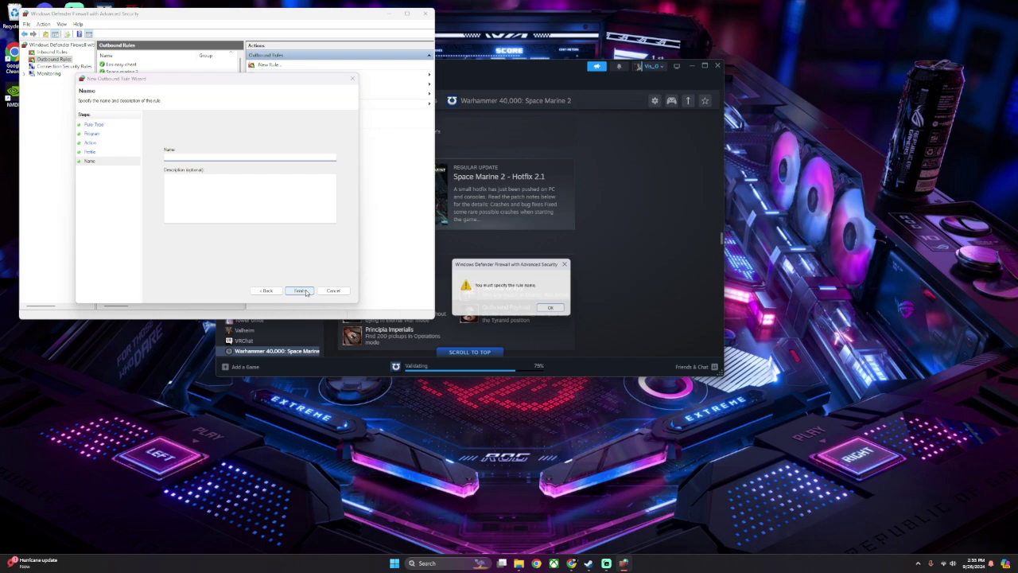
click(551, 307)
click(333, 290)
click(301, 104)
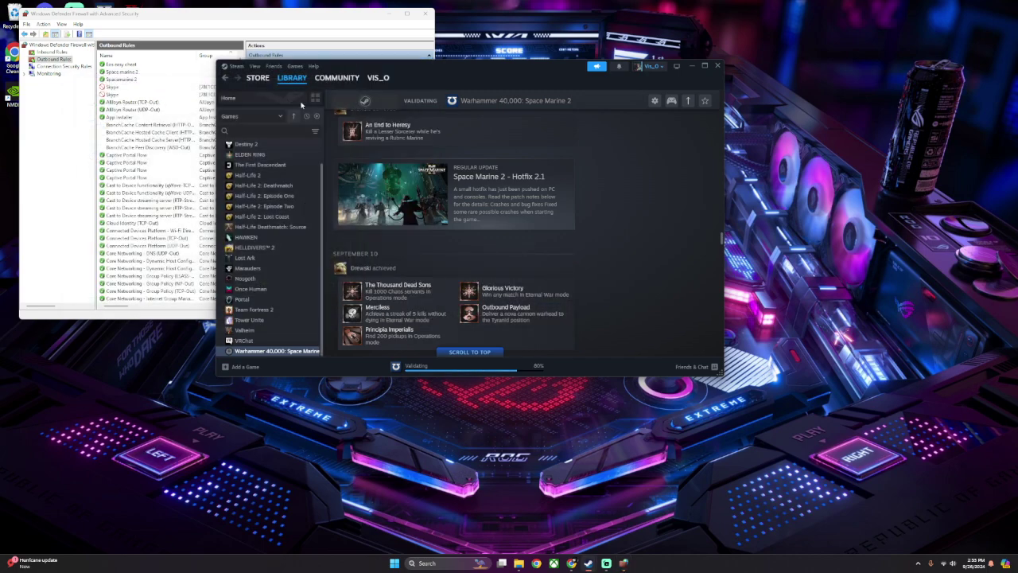
click(264, 28)
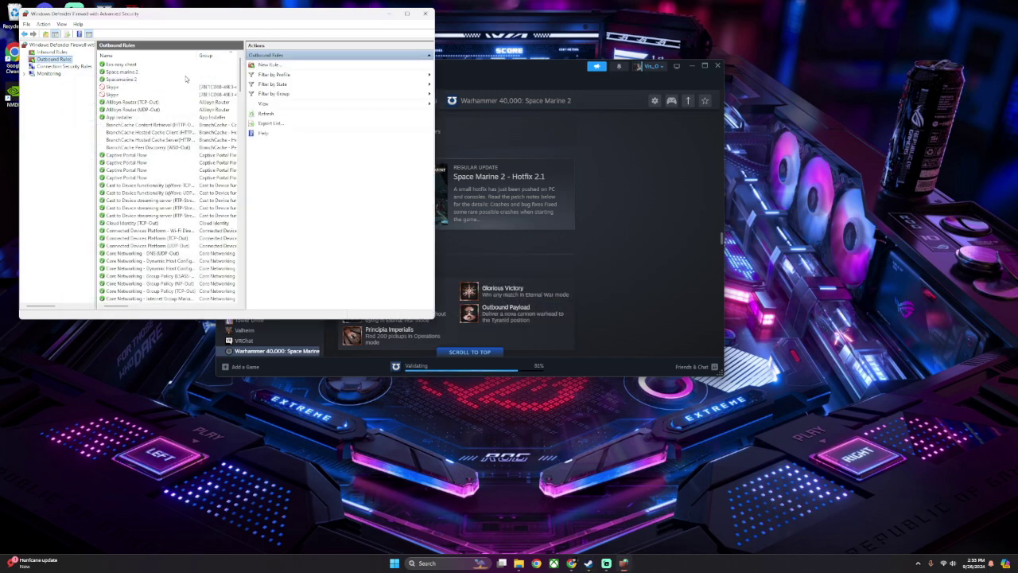
click(269, 65)
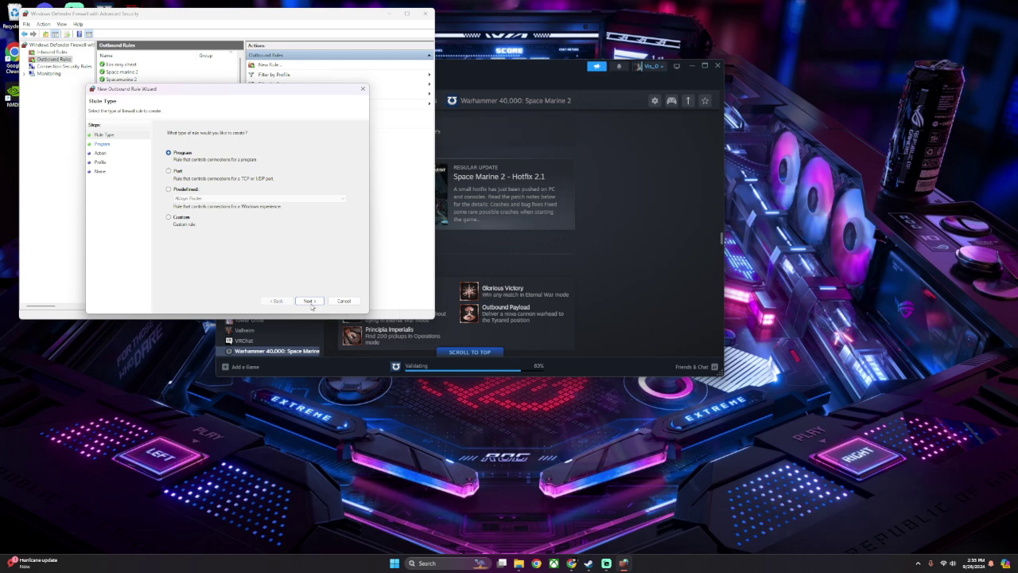
click(310, 301)
click(333, 184)
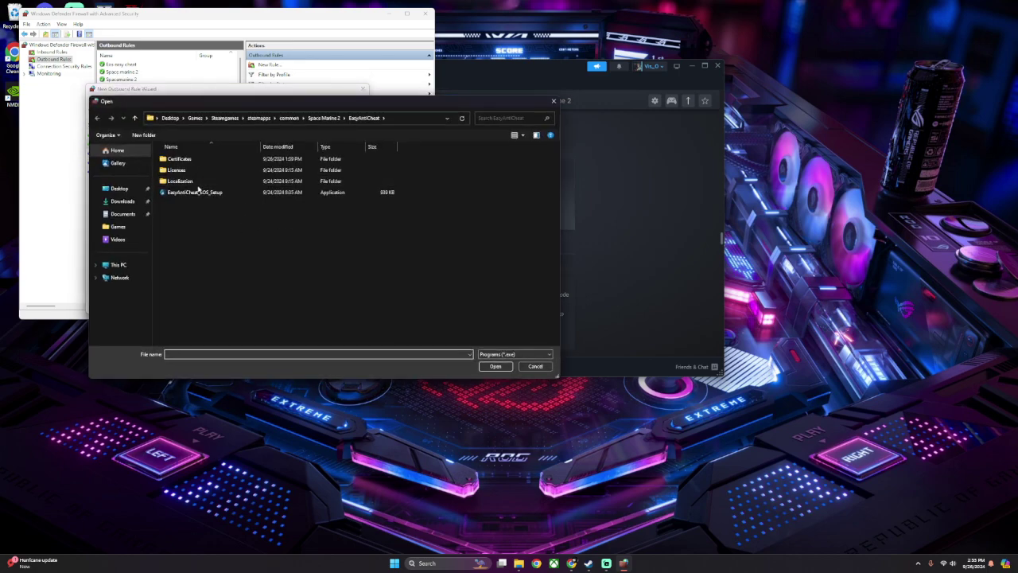
click(323, 118)
click(191, 193)
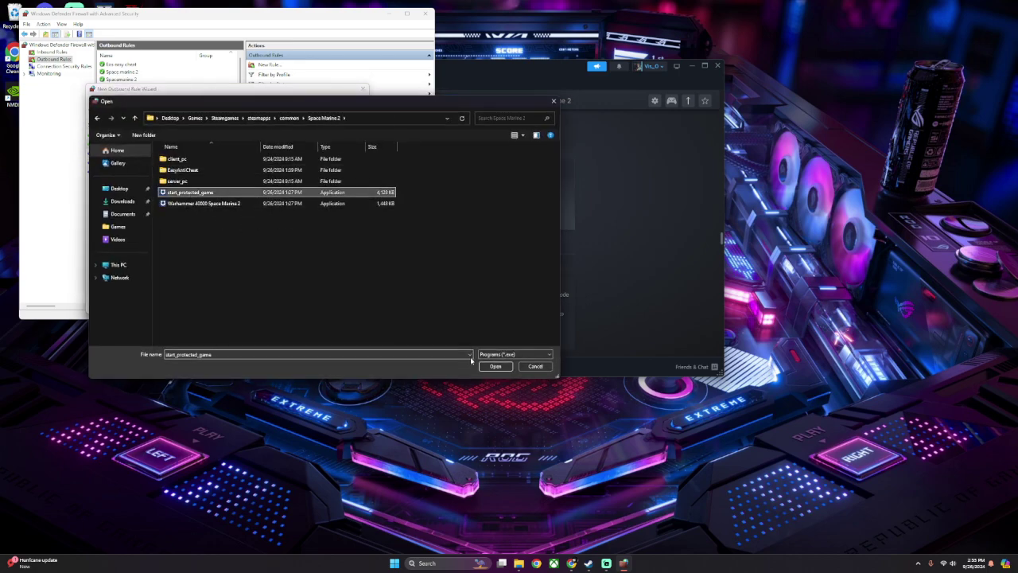
click(495, 366)
click(309, 301)
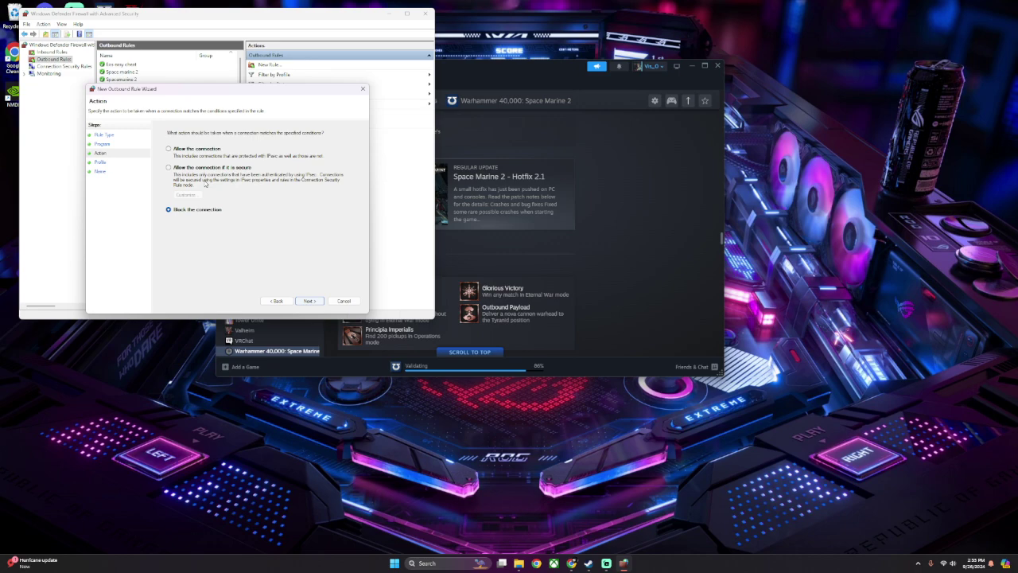
click(312, 301)
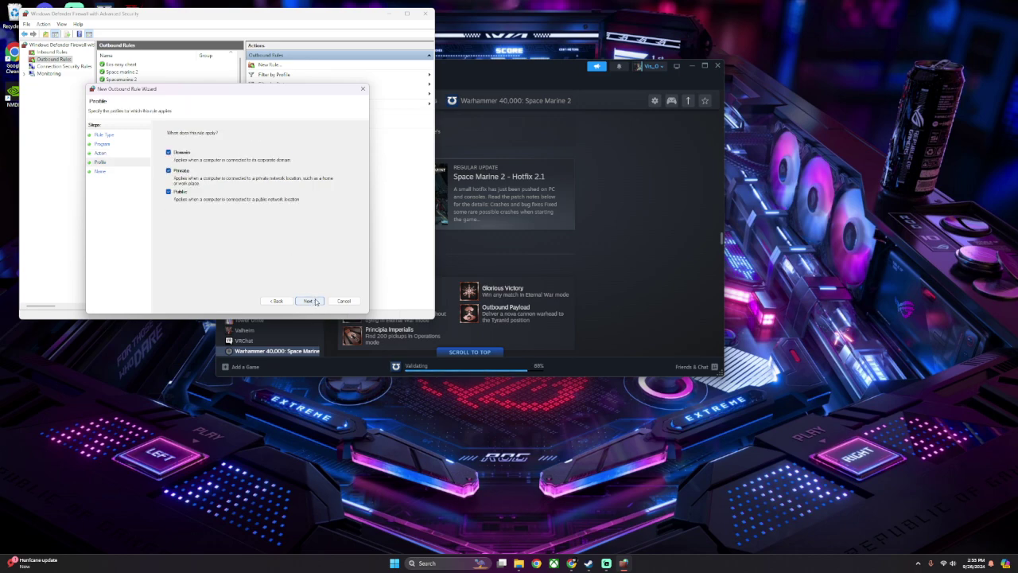
click(313, 301)
click(311, 300)
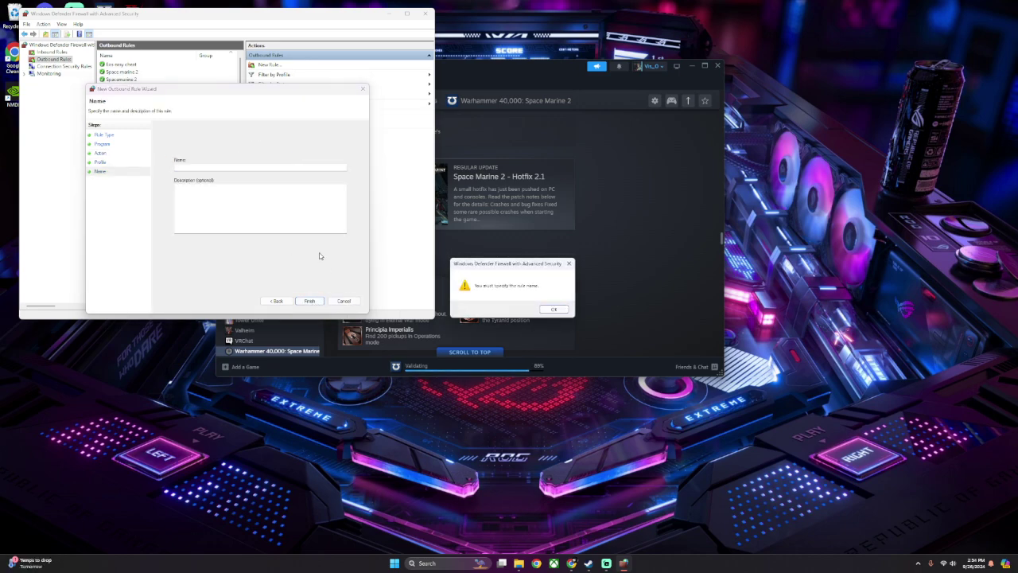
click(553, 309)
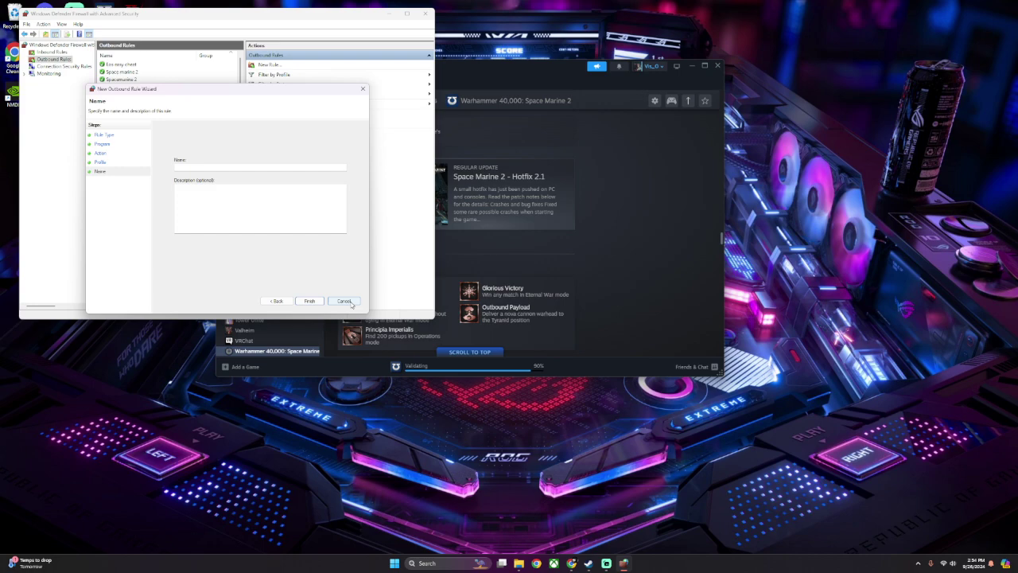
click(349, 301)
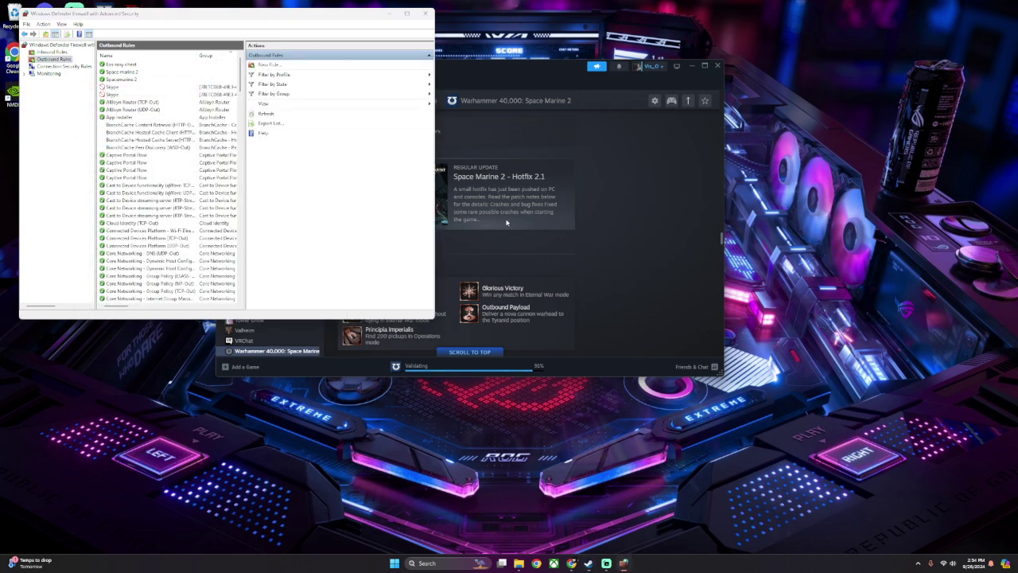
Start another outbound program rule for steamapps\common\Space Marine 2\Warhammer 40000 Space Marine 2.exe.
click(268, 64)
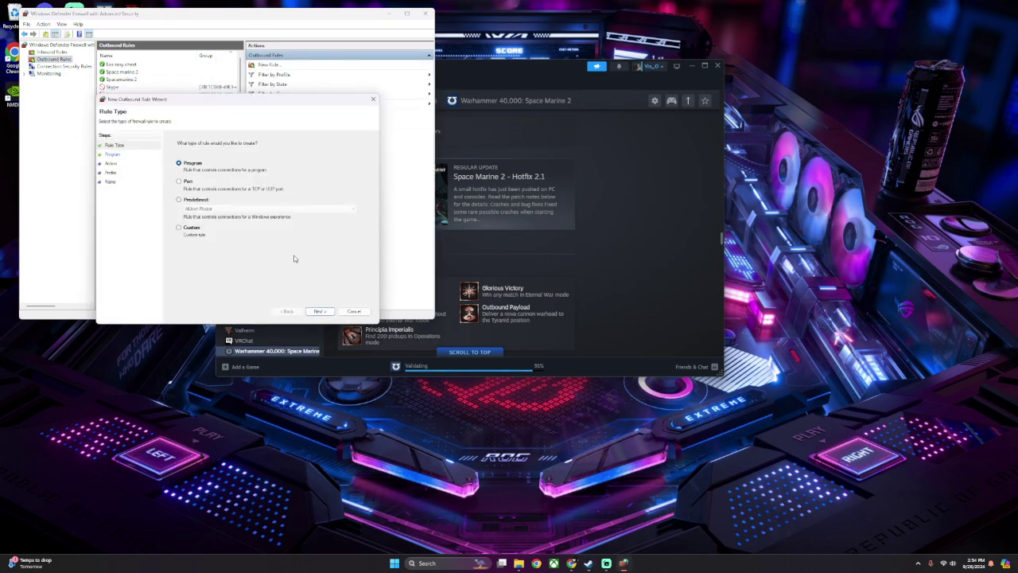
click(319, 310)
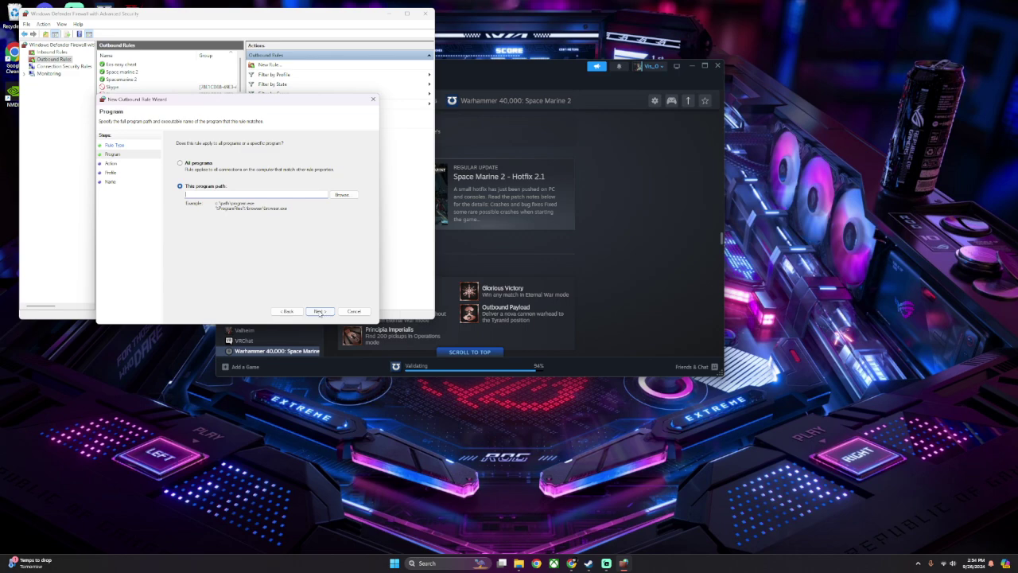
click(341, 194)
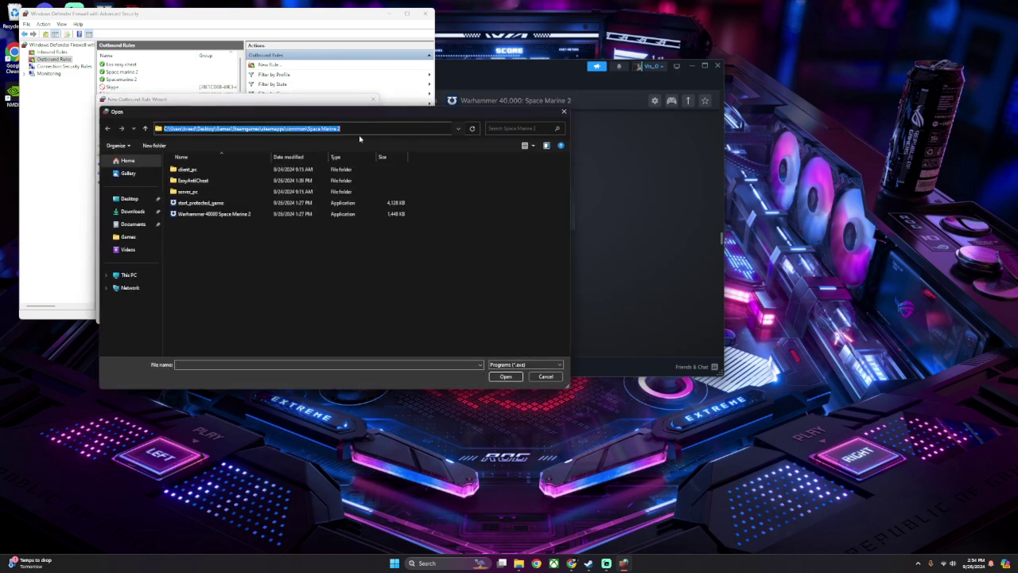
click(219, 213)
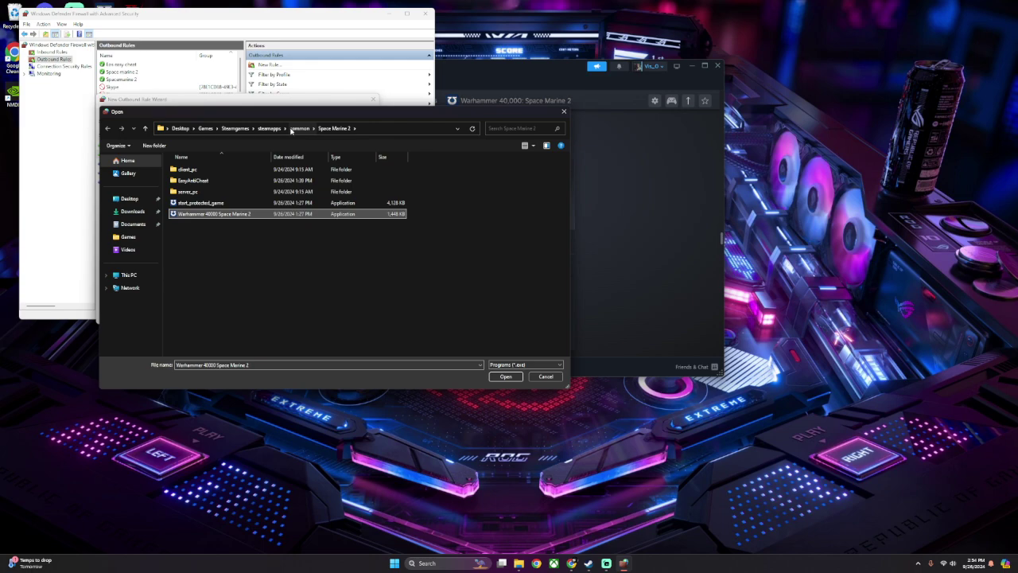
click(235, 128)
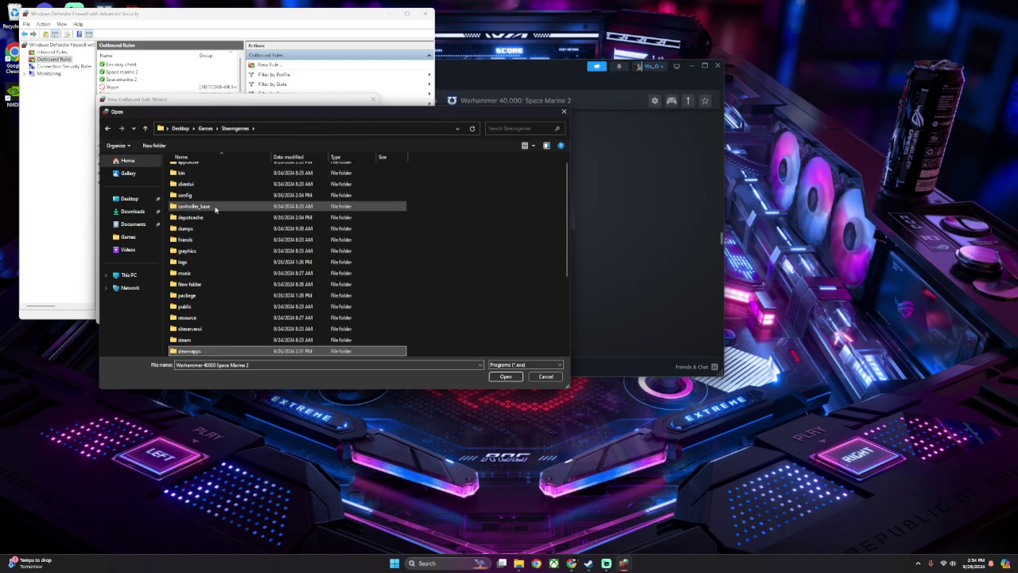
scroll(230, 211, up, 1)
scroll(207, 274, down, 2)
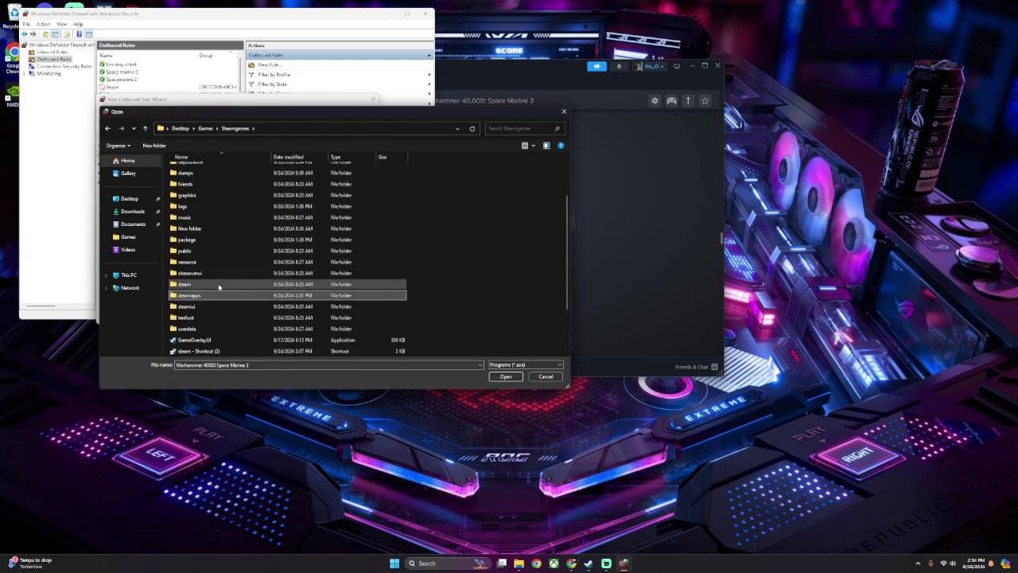
double_click(209, 298)
double_click(206, 172)
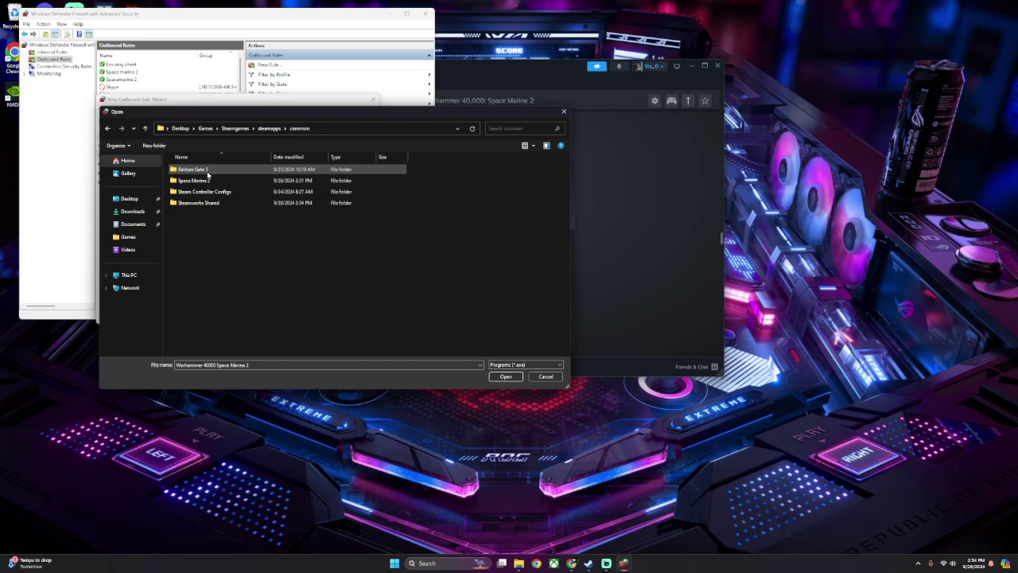
click(214, 181)
double_click(214, 181)
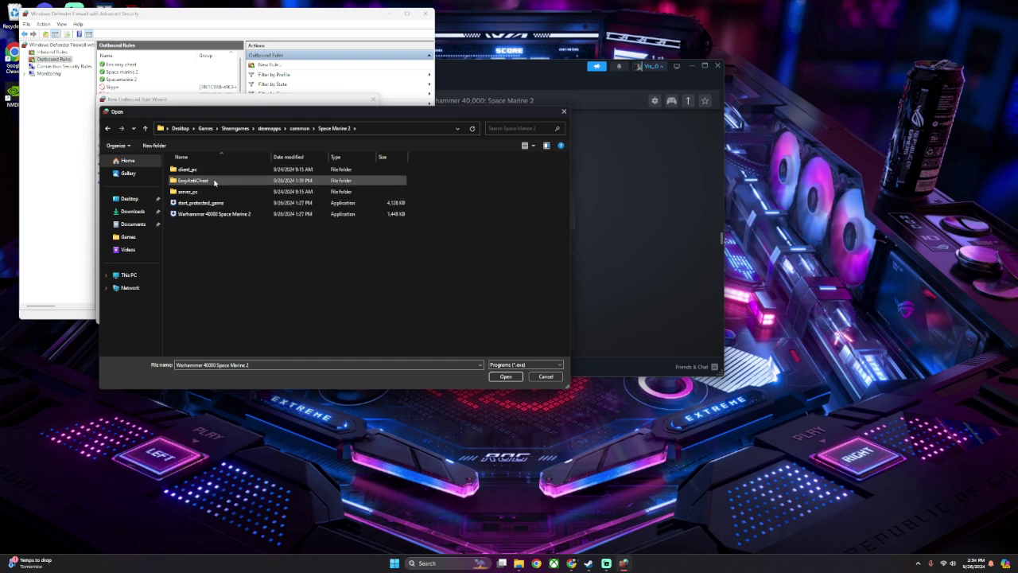
click(215, 214)
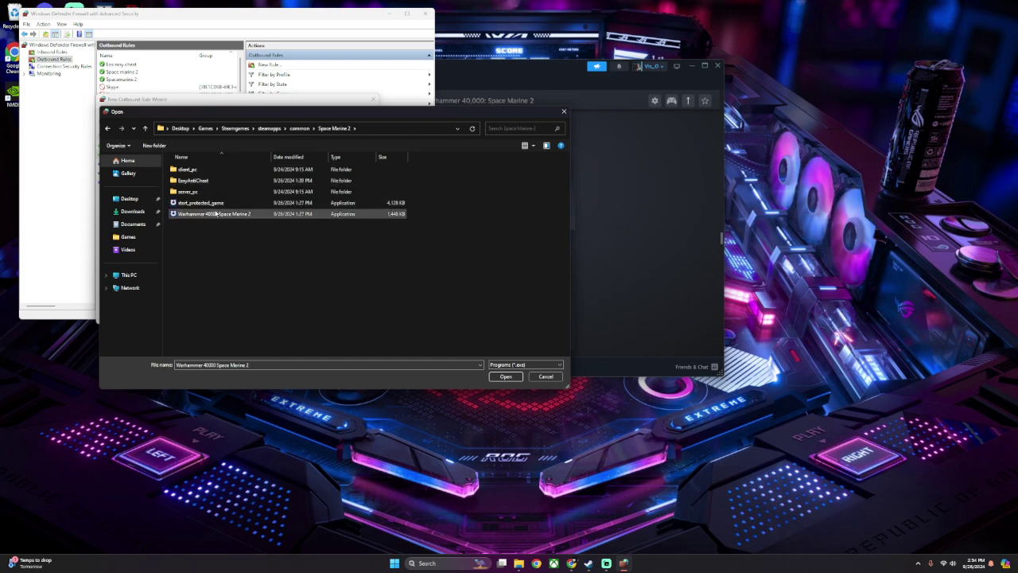
click(513, 379)
Accept the action and all profiles, try finishing unnamed, dismiss the warning and cancel.
click(320, 312)
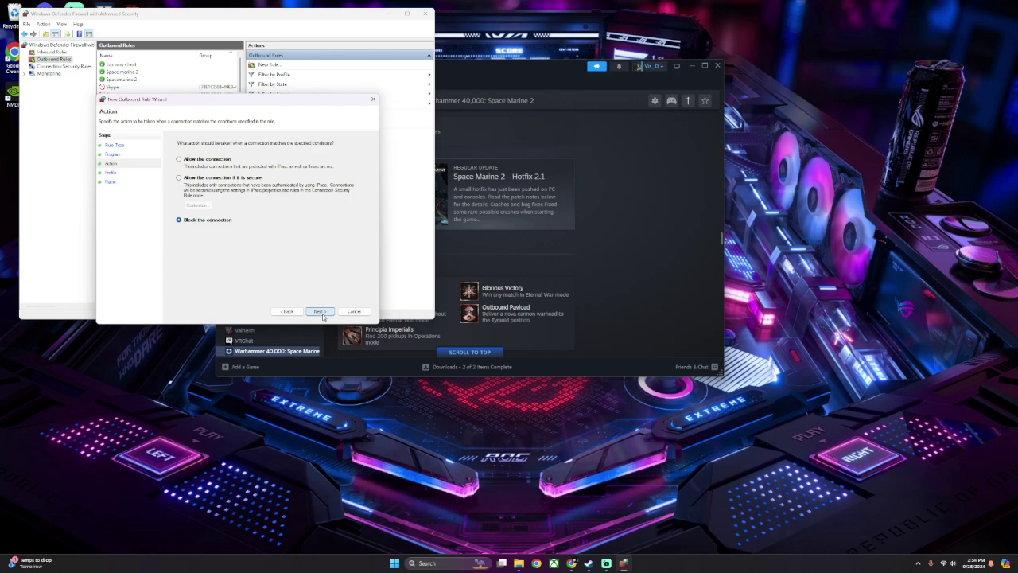
click(320, 311)
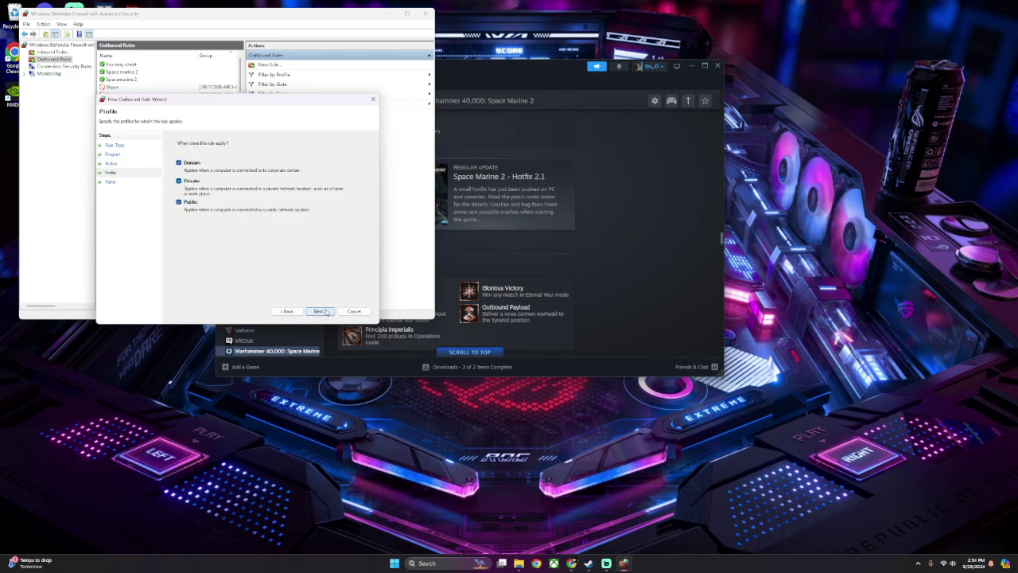
click(320, 311)
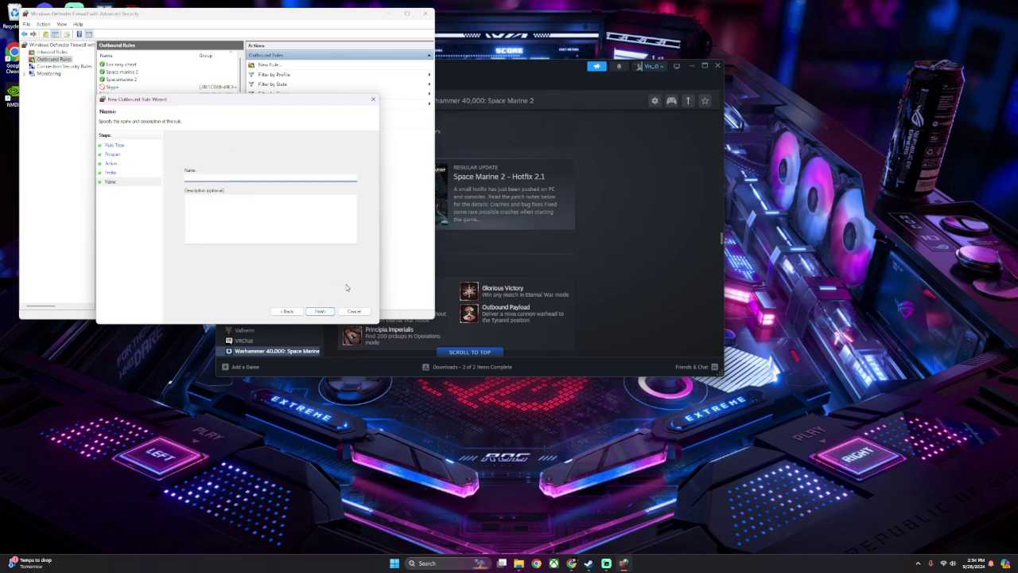
click(320, 311)
click(555, 309)
click(353, 311)
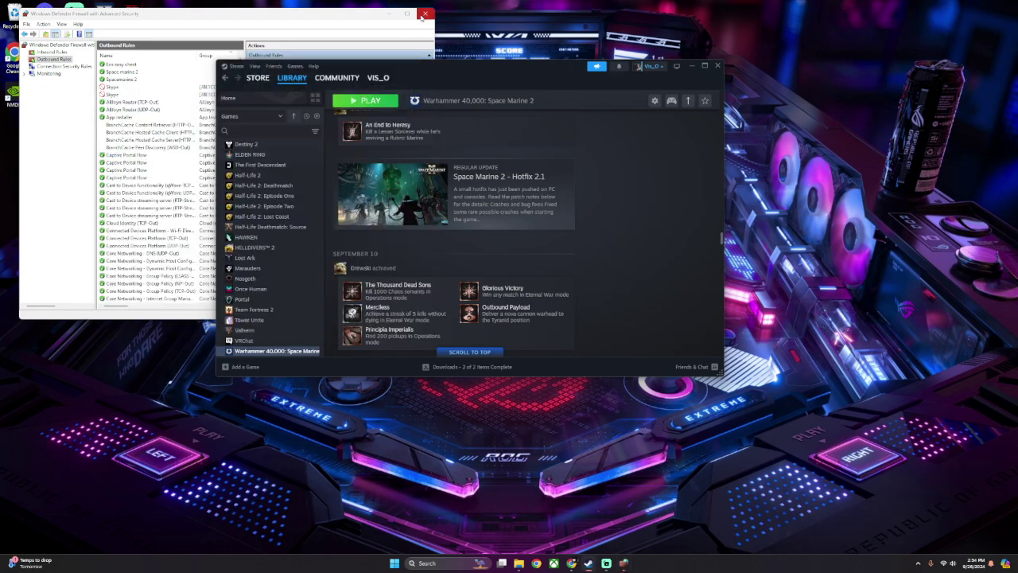
Close the Windows Defender Firewall console.
click(425, 13)
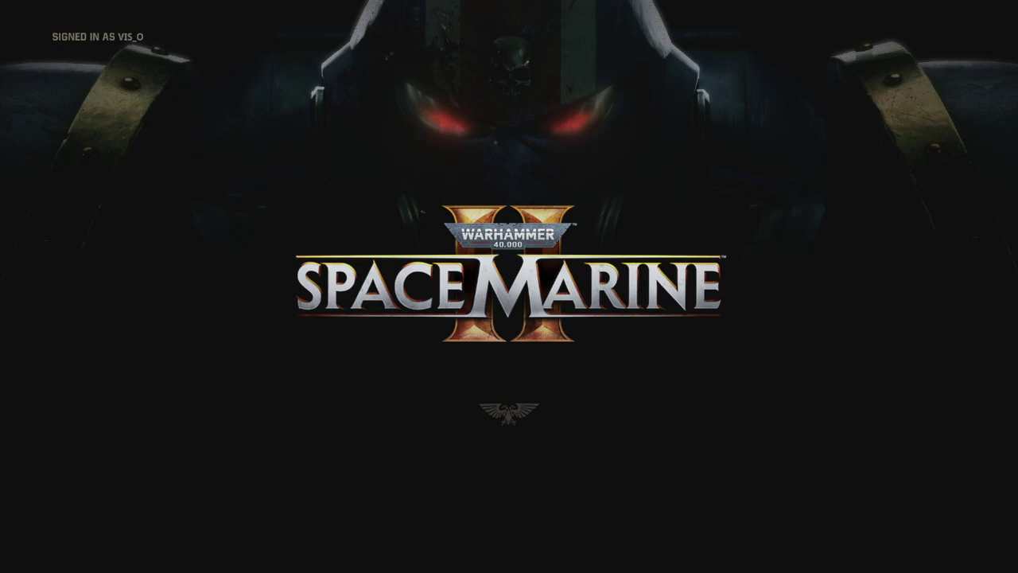
Continue from the Space Marine 2 main menu into the in-game hub.
click(581, 391)
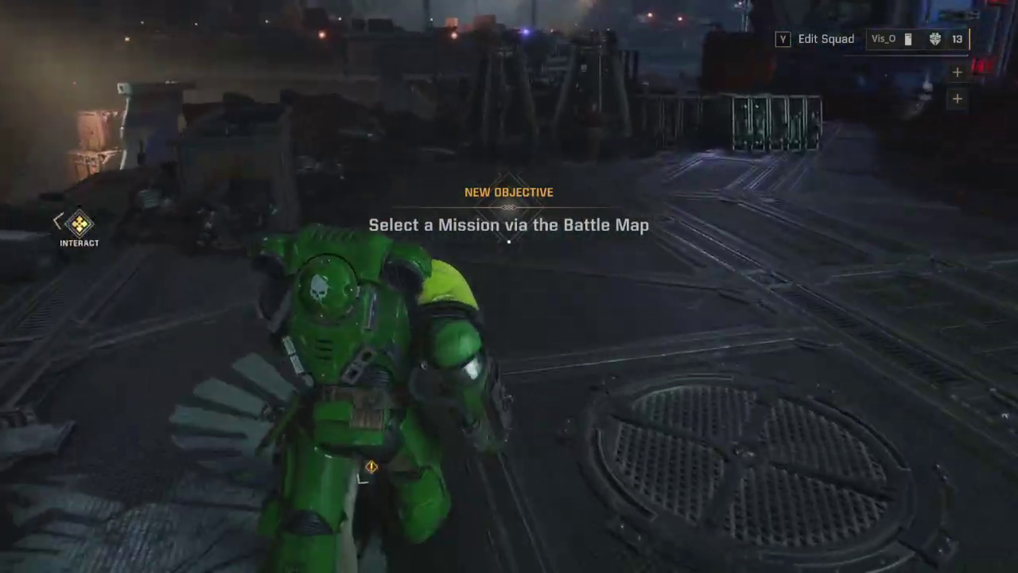
key(w)
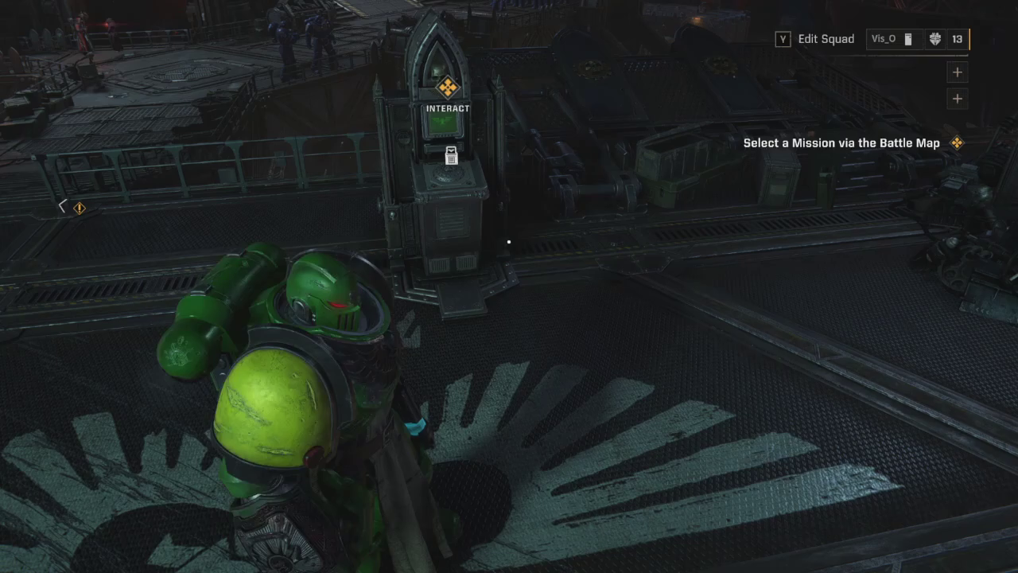
key(e)
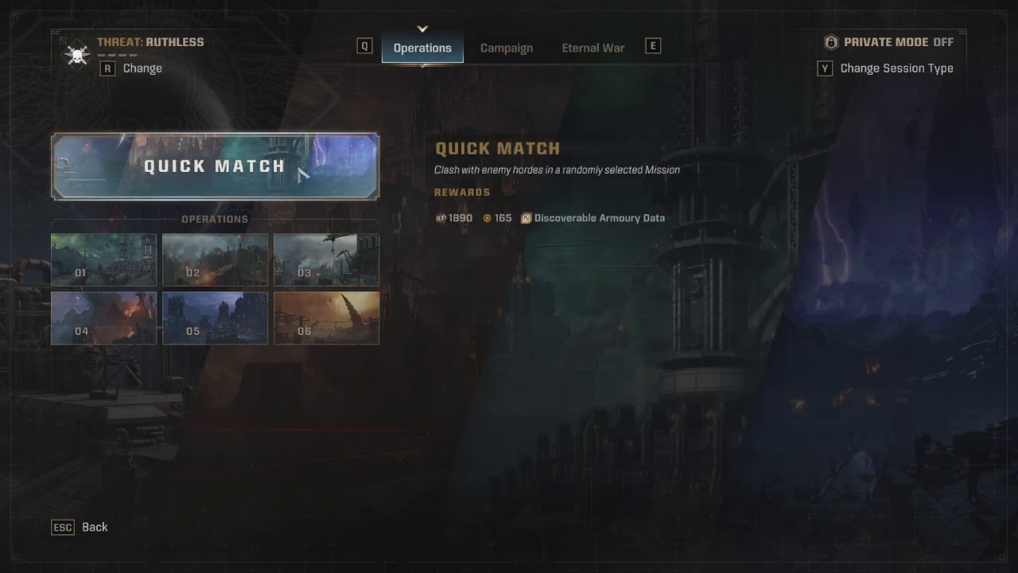
click(301, 173)
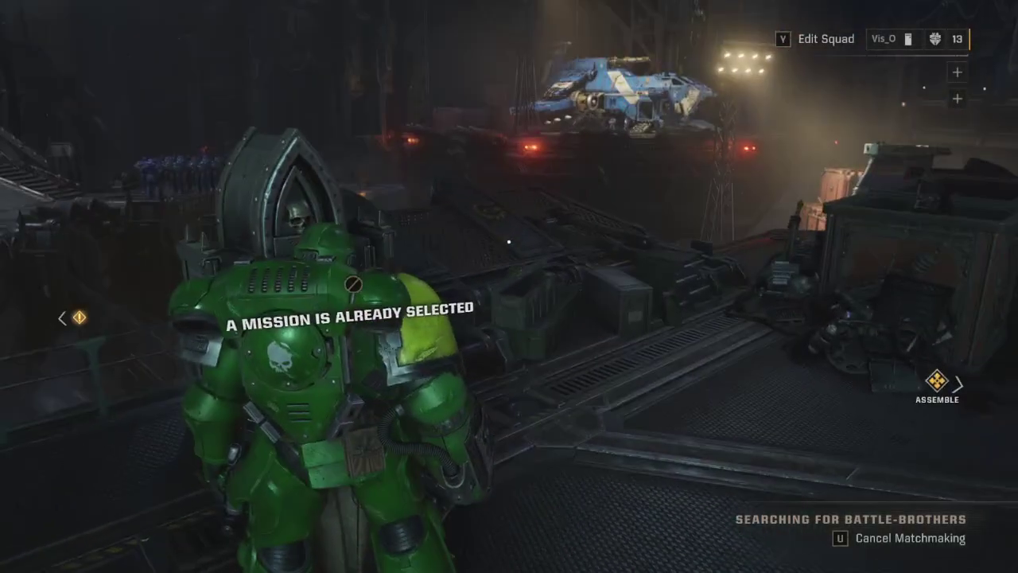
key(u)
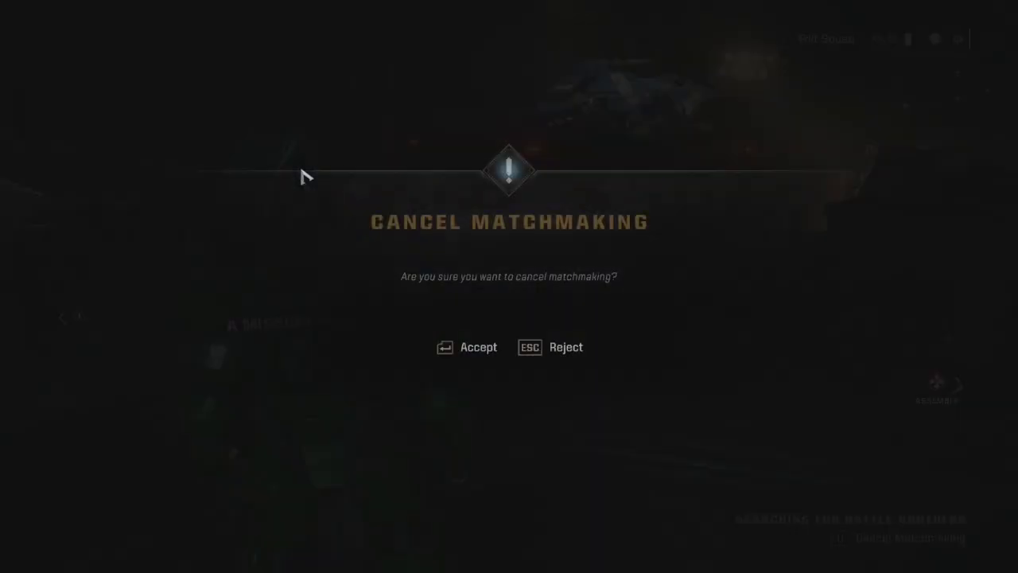
click(451, 347)
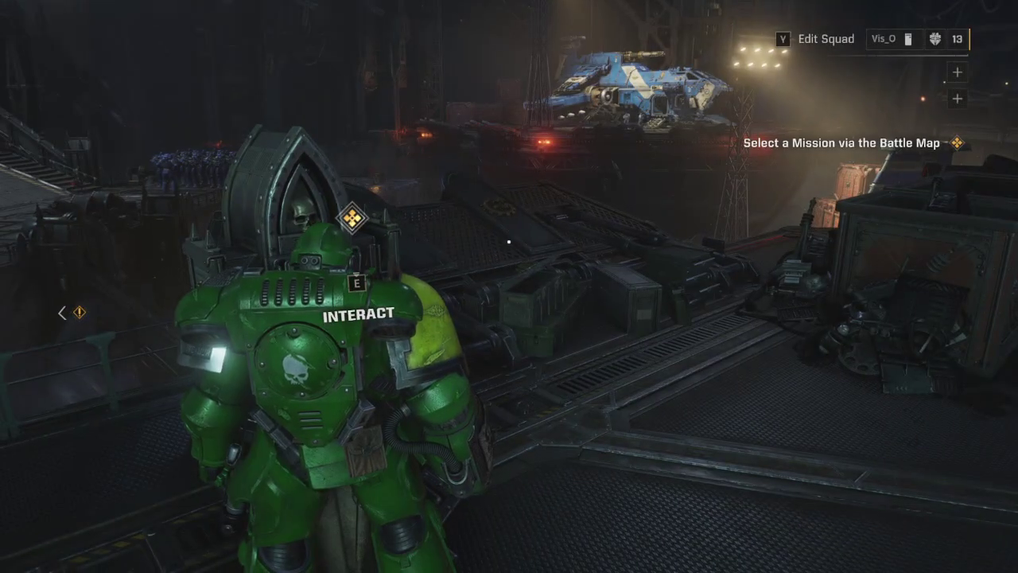